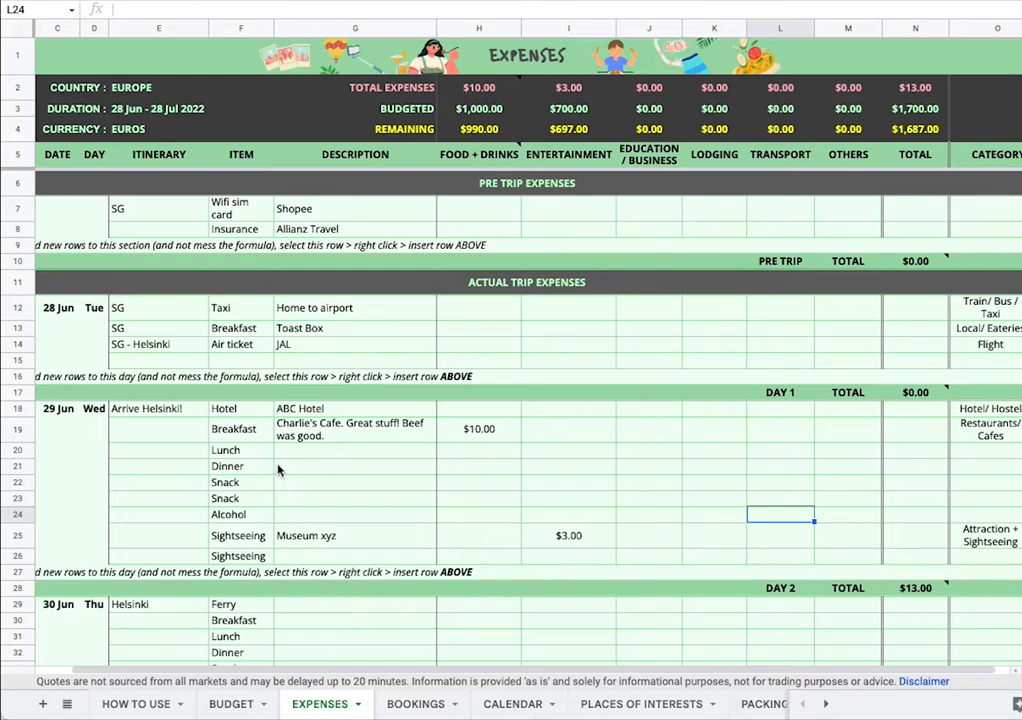
Review the trip's country, duration and currency, and the total, budgeted and remaining summary on the EXPENSES sheet
scroll(279, 470, "left", 1)
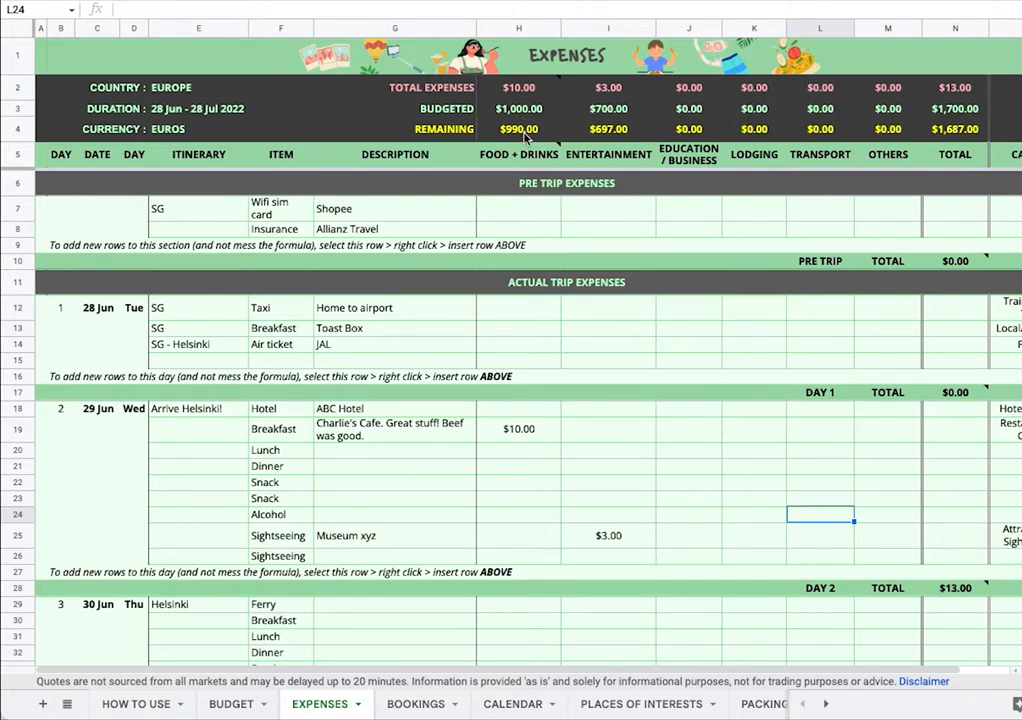
left_click(262, 101)
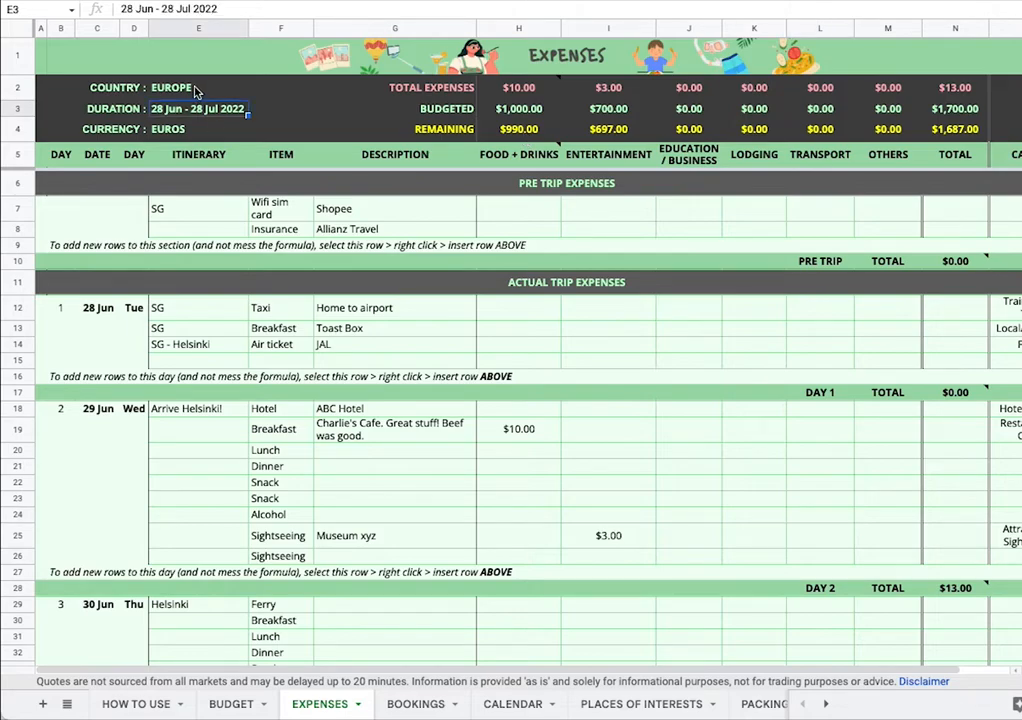
left_click(200, 90)
left_click(202, 113)
left_click(195, 132)
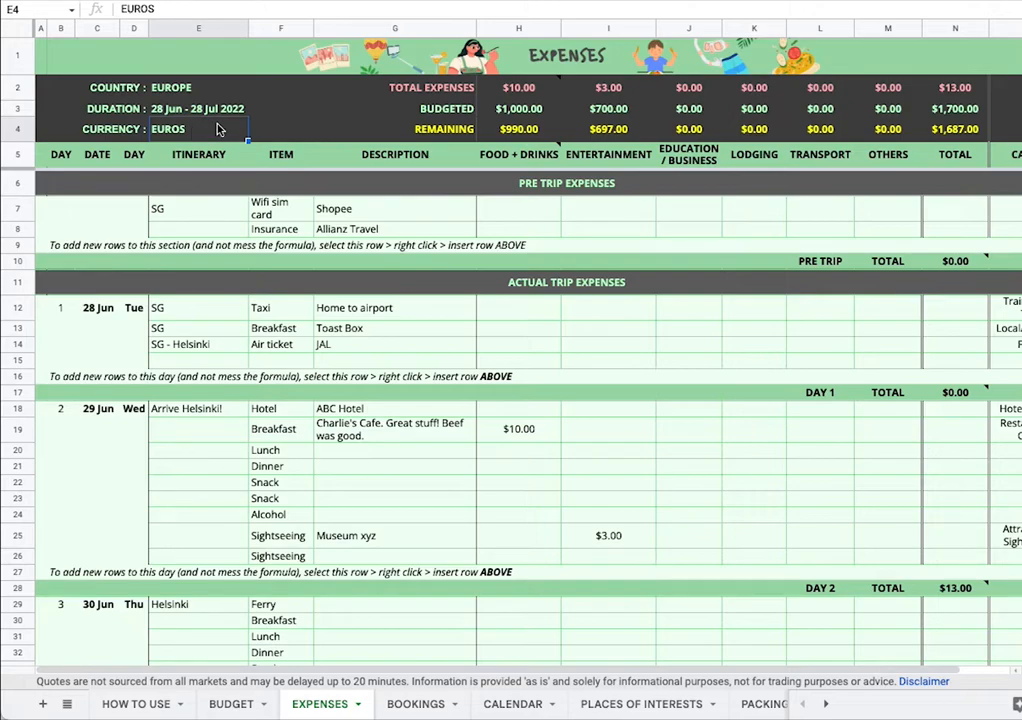
left_click_drag(430, 88, 956, 138)
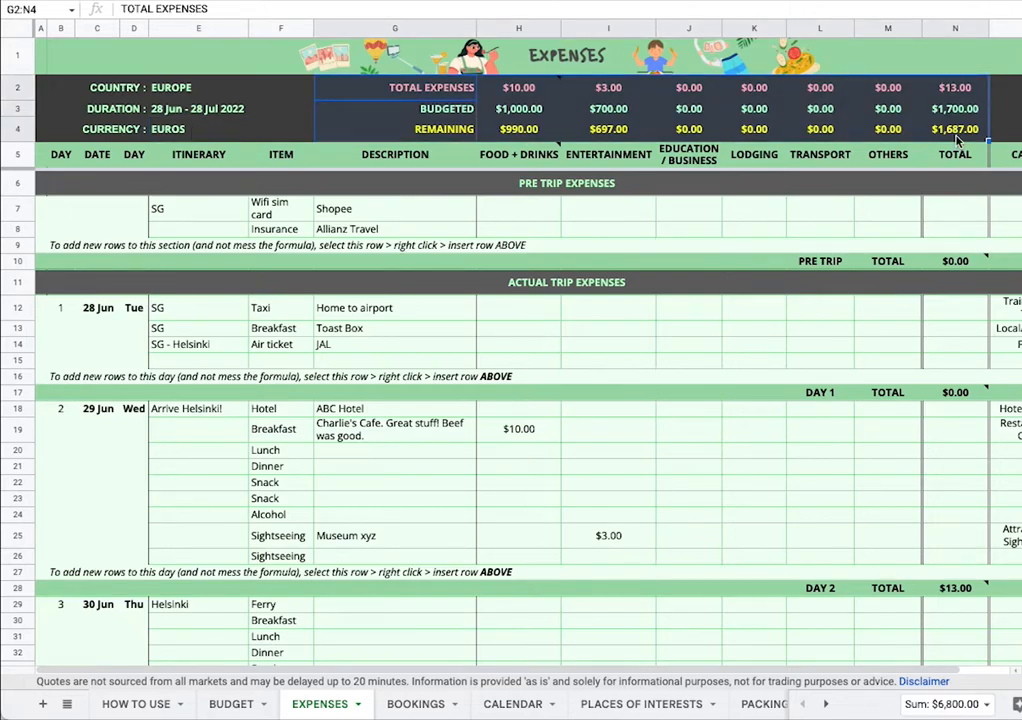
left_click(667, 114)
left_click(608, 205)
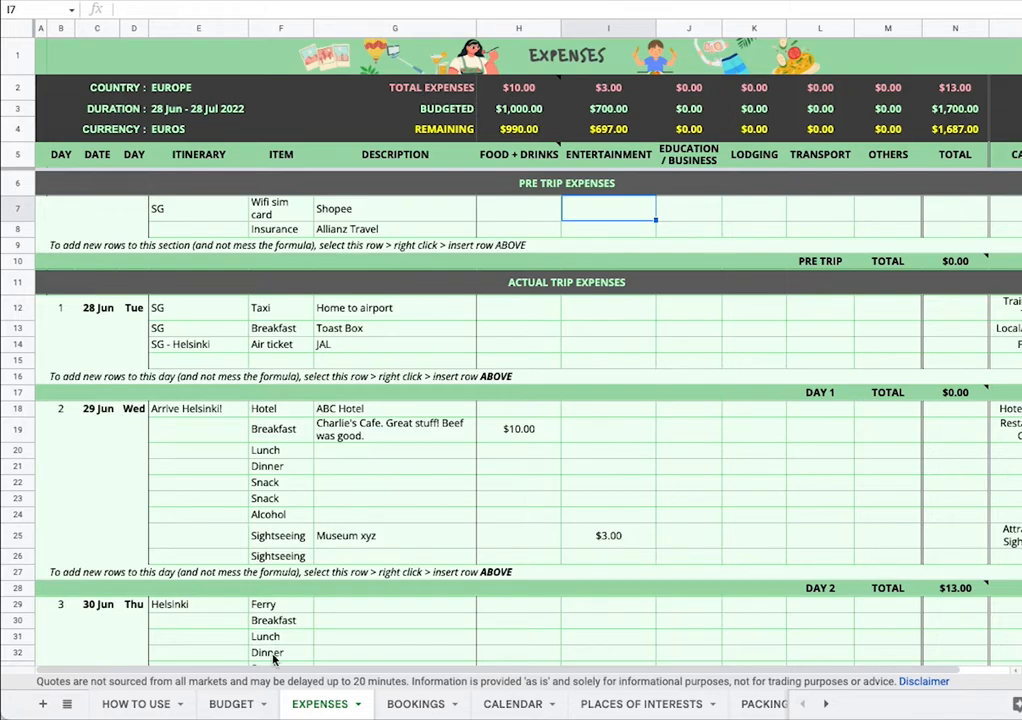
Compare the category headers on the BUDGET sheet with the category columns in row 5 of the EXPENSES sheet
left_click(234, 704)
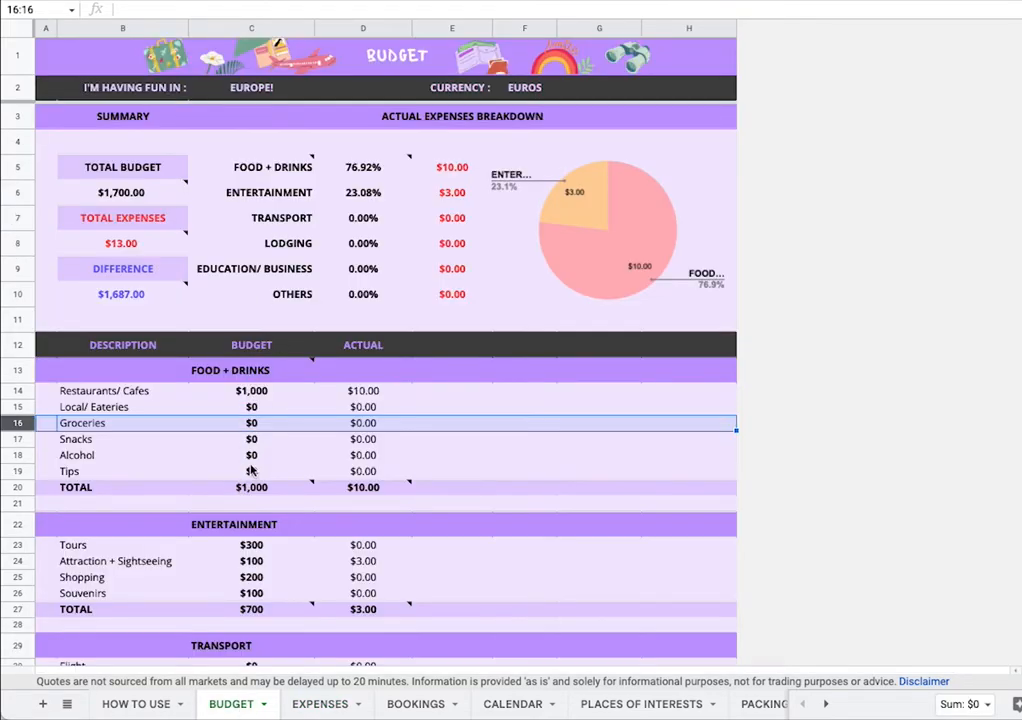
left_click(313, 704)
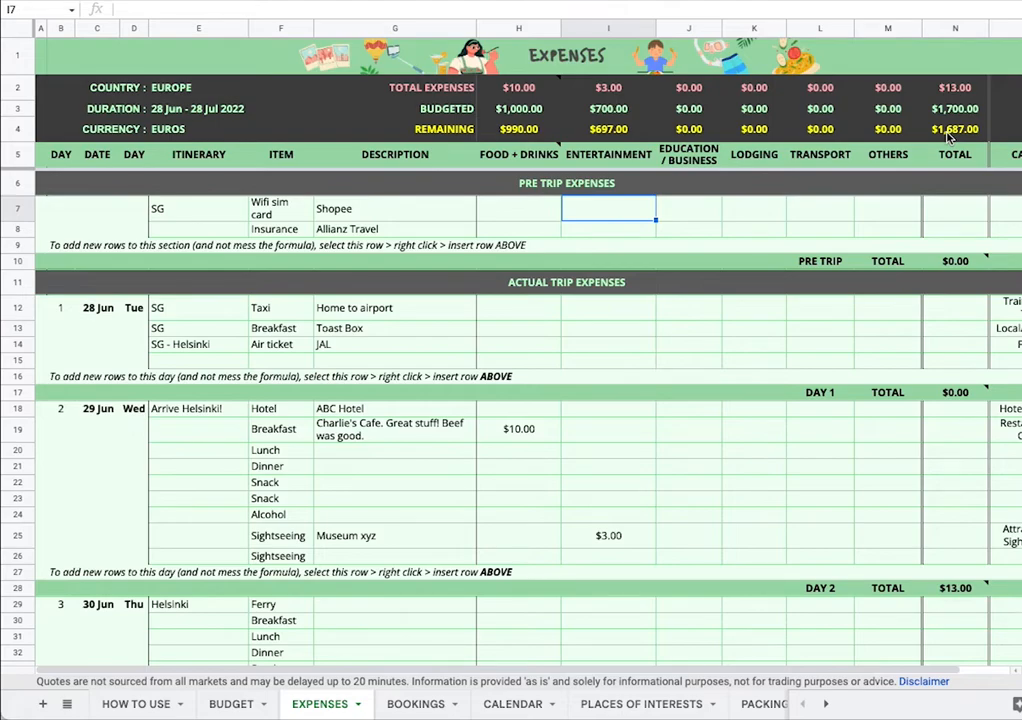
left_click_drag(885, 155, 525, 155)
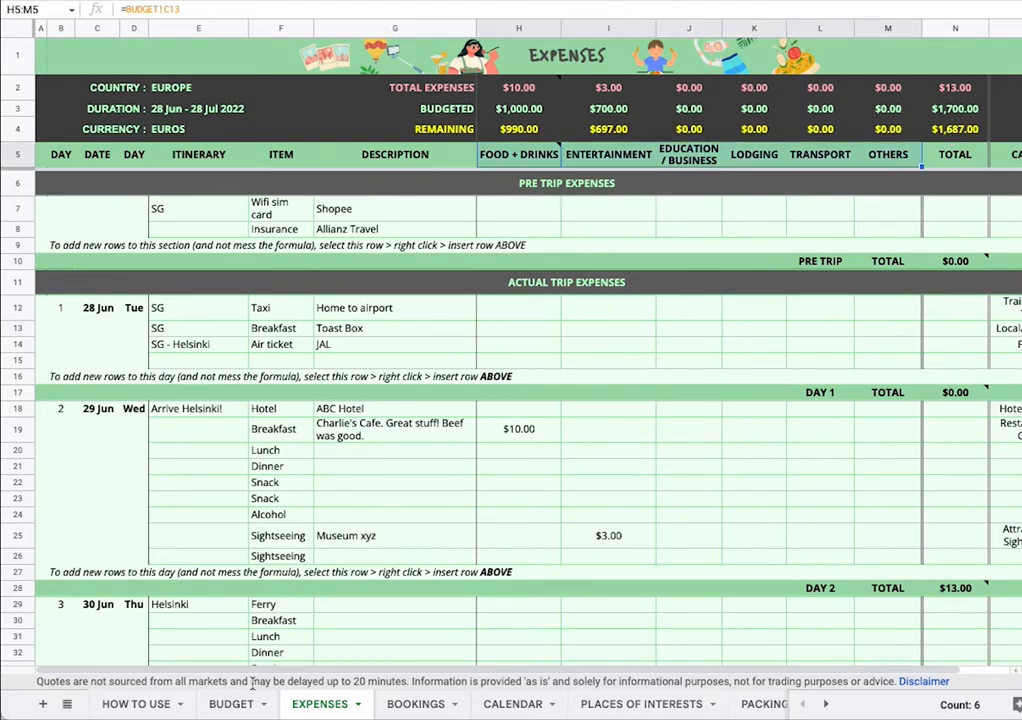
left_click(231, 704)
left_click(205, 371)
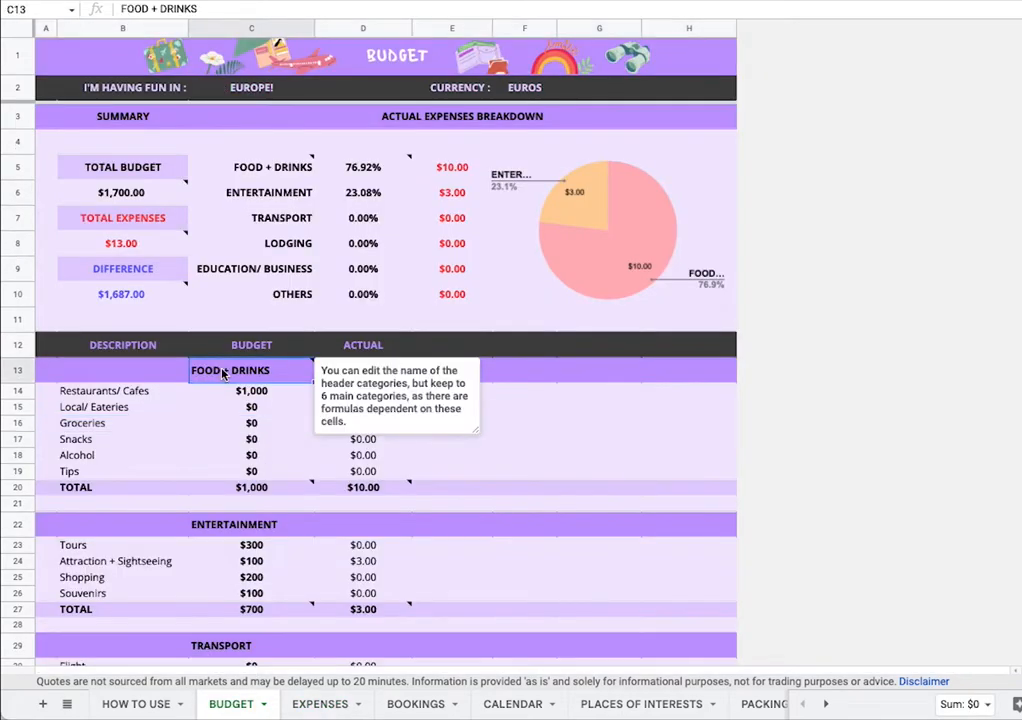
left_click(232, 524)
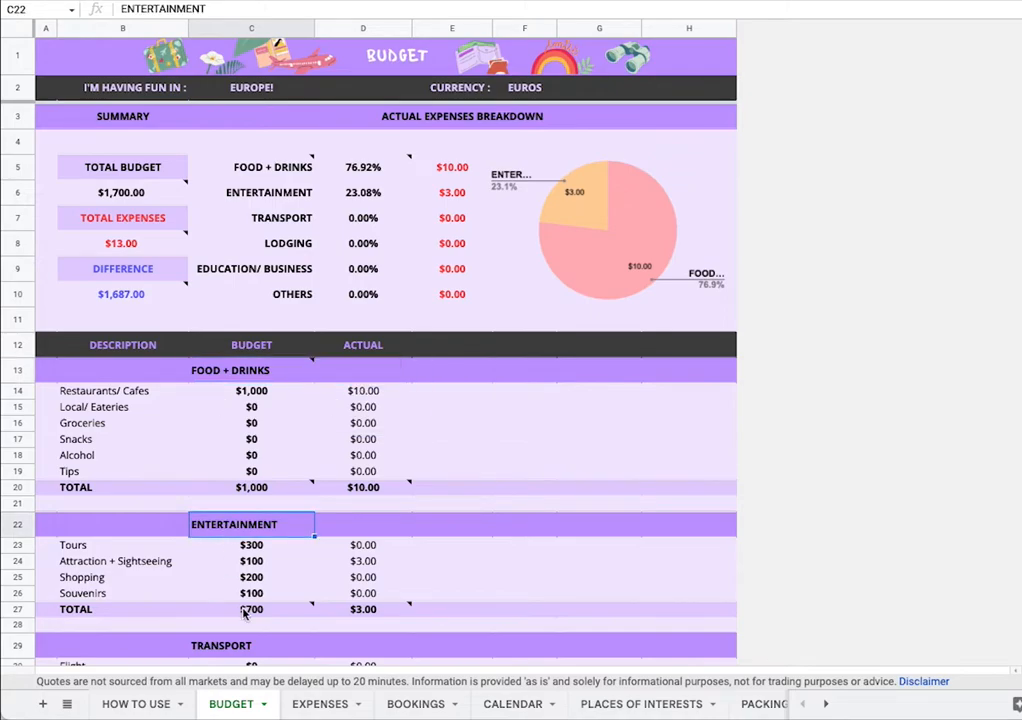
left_click(298, 704)
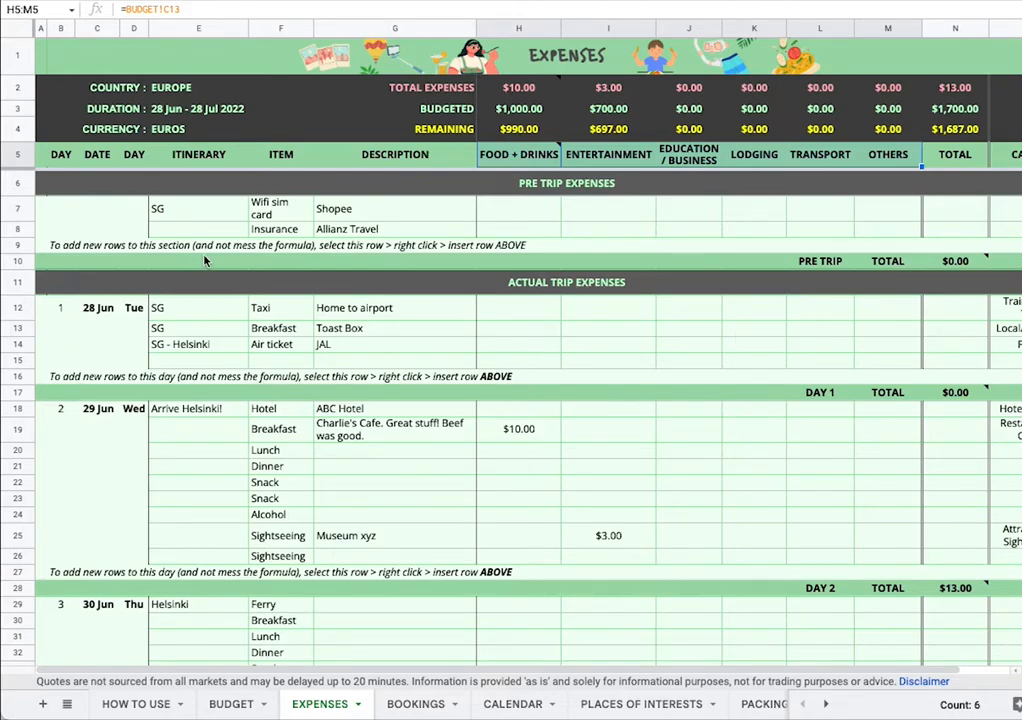
Examine the day number, date and weekday columns of the EXPENSES sheet from the first trip day through the last
left_click(58, 310)
left_click(60, 410)
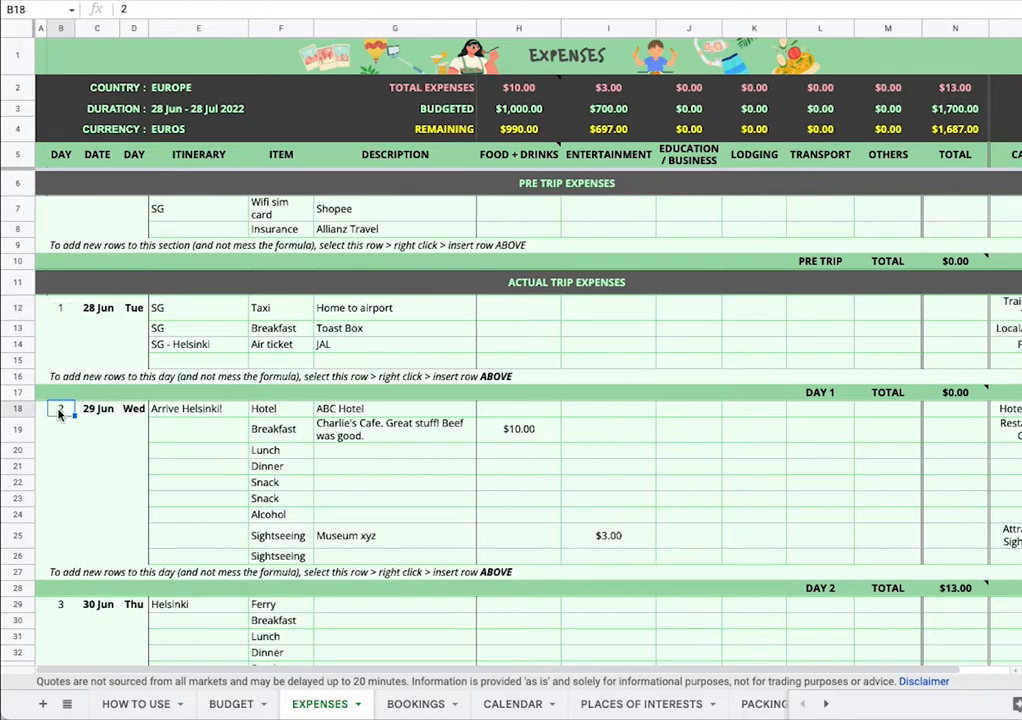
left_click(62, 605)
scroll(75, 600, "down", 5)
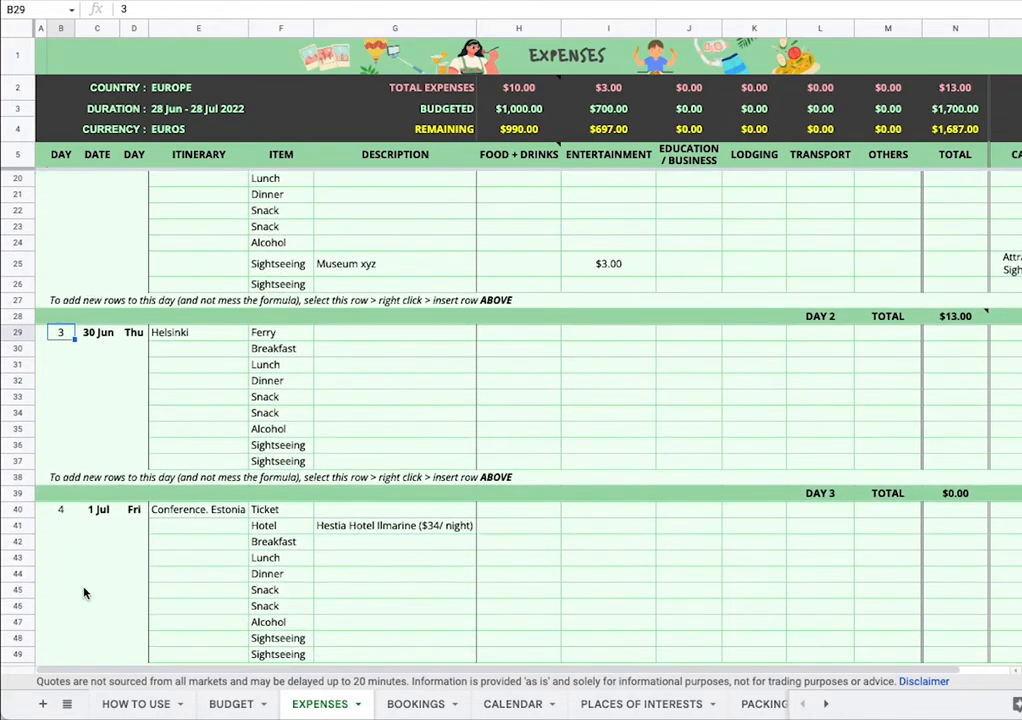
scroll(84, 593, "down", 20)
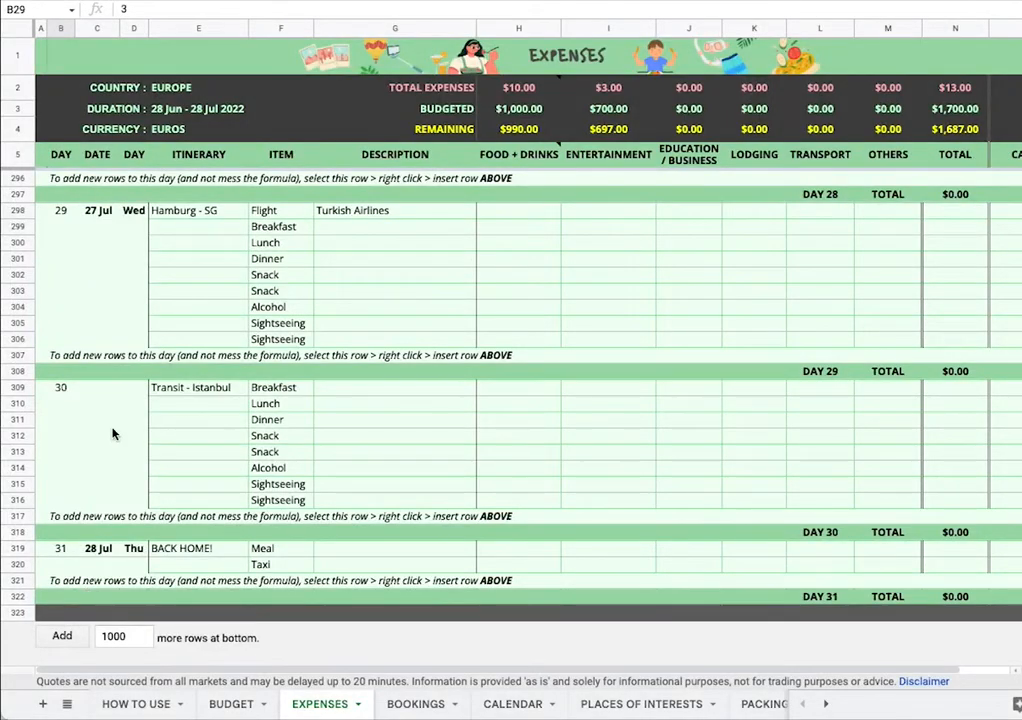
scroll(112, 433, "up", 20)
scroll(112, 433, "up", 20)
left_click(97, 307)
left_click(92, 412)
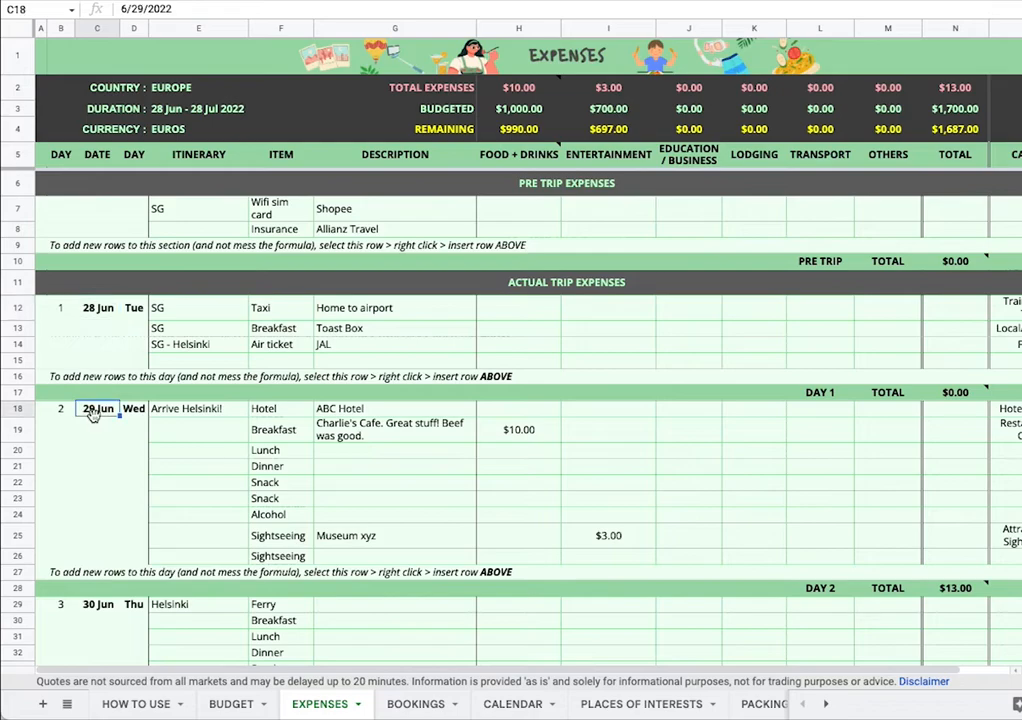
left_click(138, 311)
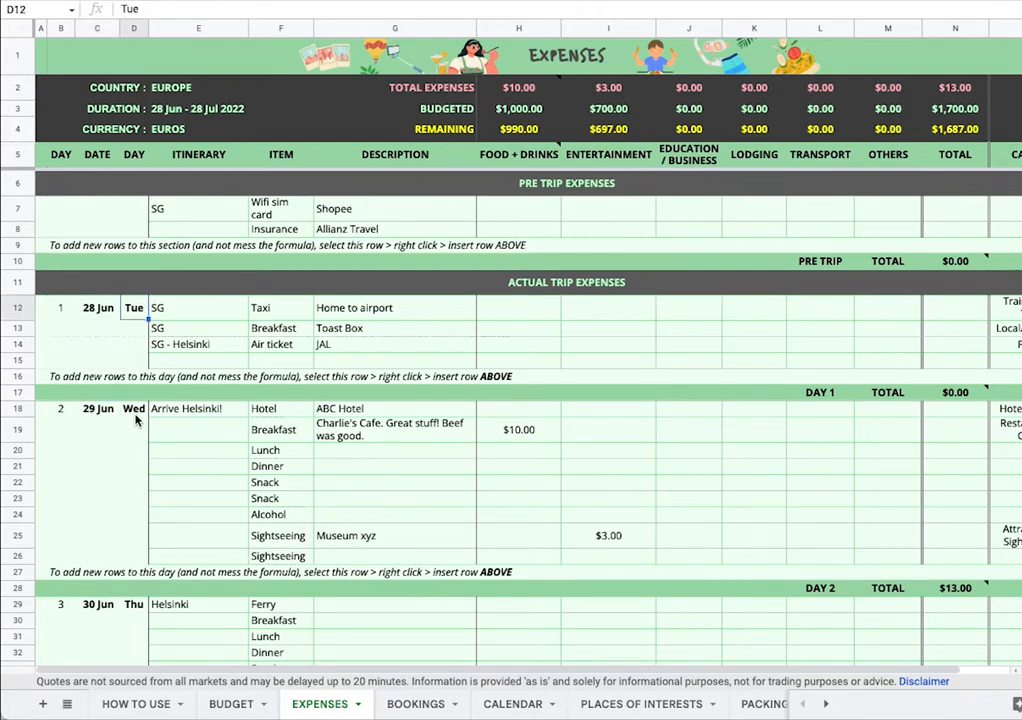
Examine the itinerary column entries for the first days of the trip
left_click_drag(192, 310, 197, 546)
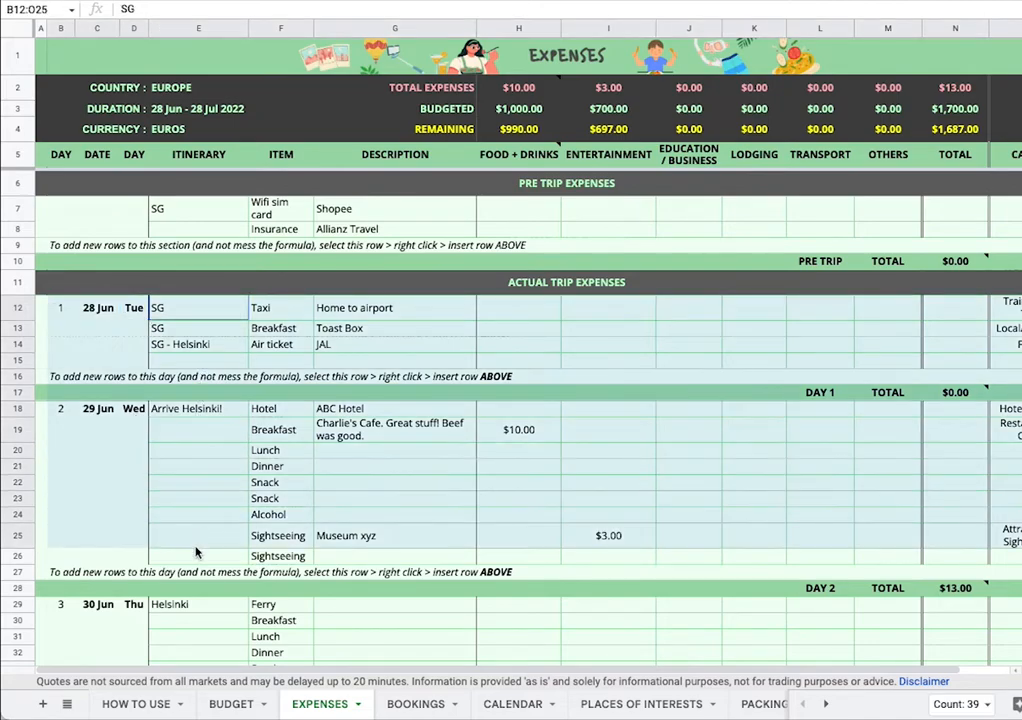
left_click(202, 498)
left_click(218, 311)
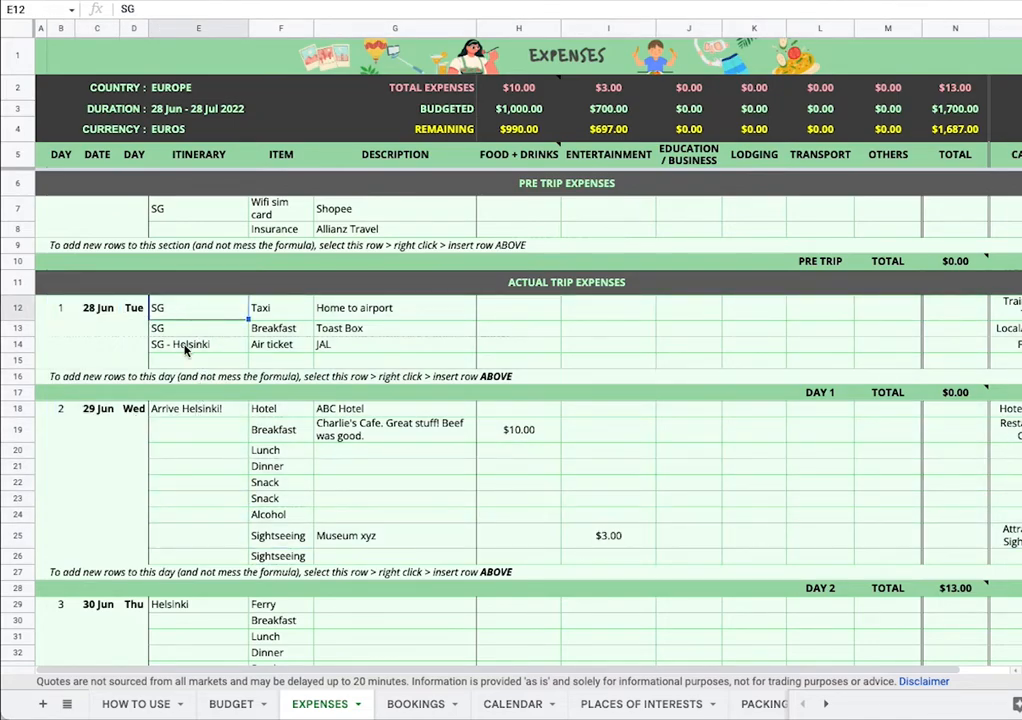
left_click(195, 328)
left_click(186, 345)
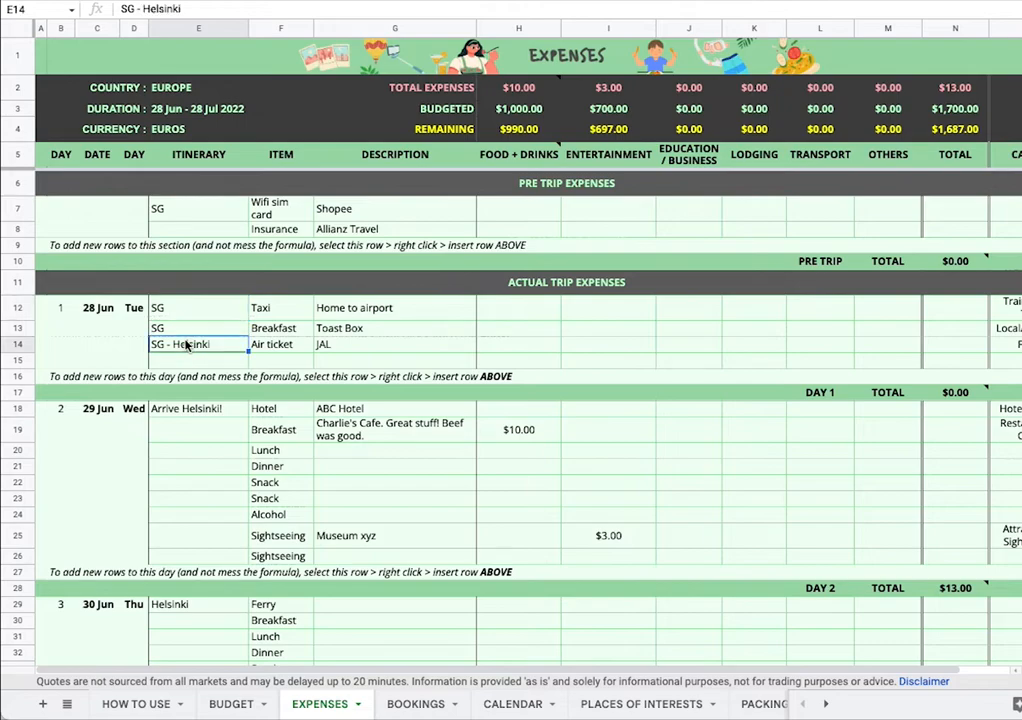
left_click(184, 410)
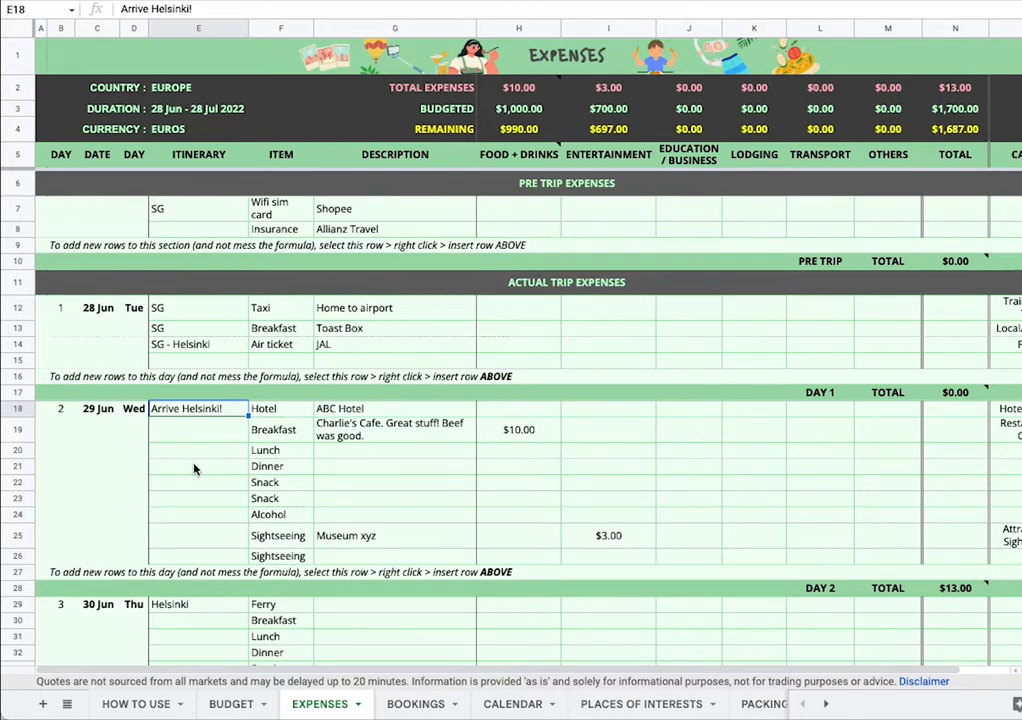
scroll(195, 469, "down", 3)
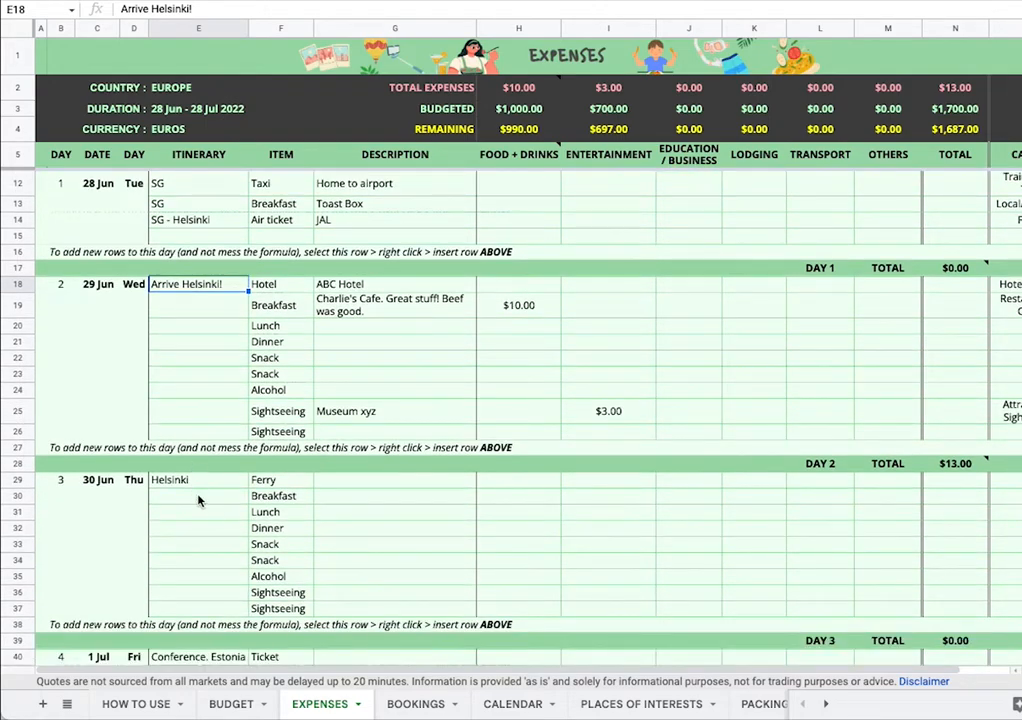
scroll(197, 496, "up", 3)
Examine the 29 Jun items and their descriptions, including the hotel, breakfast and first sightseeing rows
left_click(283, 411)
left_click_drag(283, 415, 285, 556)
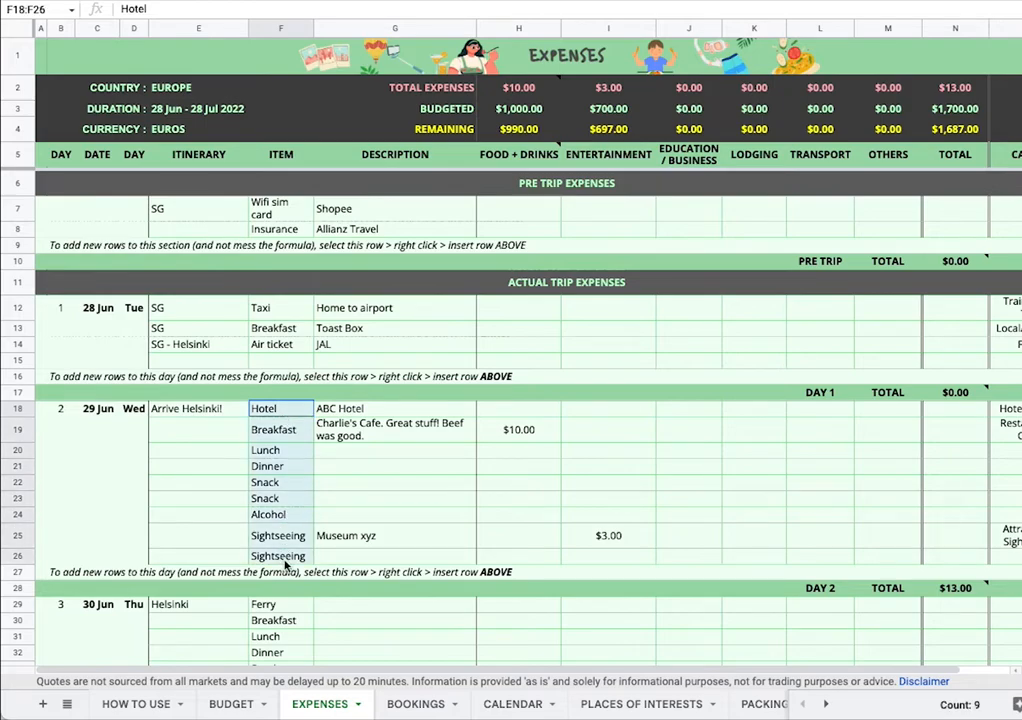
left_click(284, 482)
left_click(293, 414)
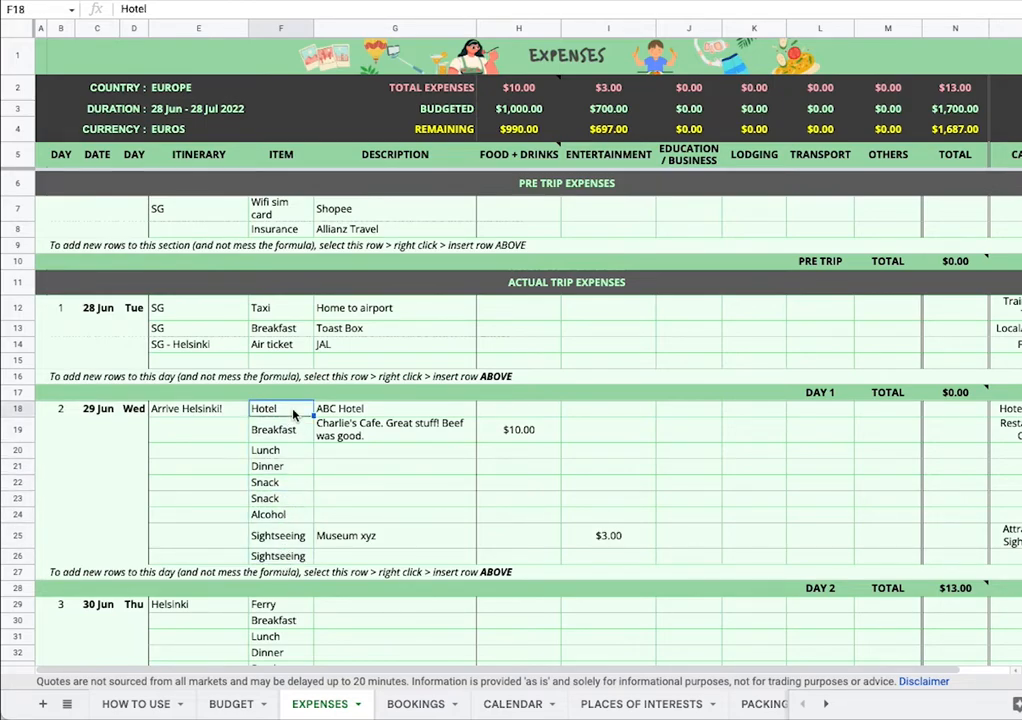
left_click(366, 412)
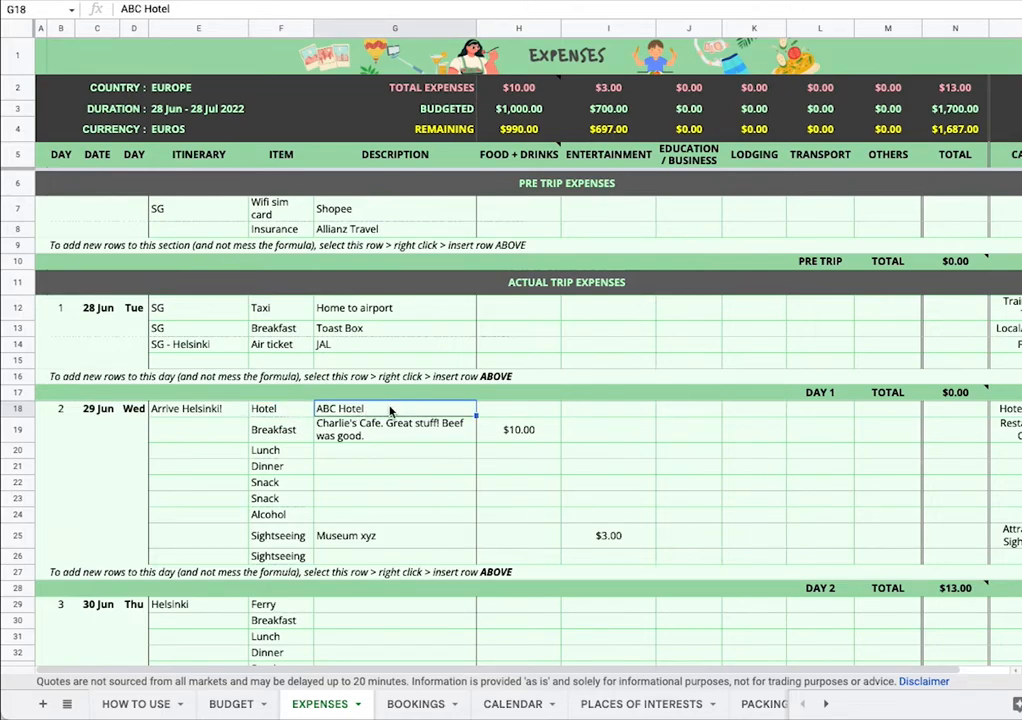
left_click(281, 432)
left_click(383, 436)
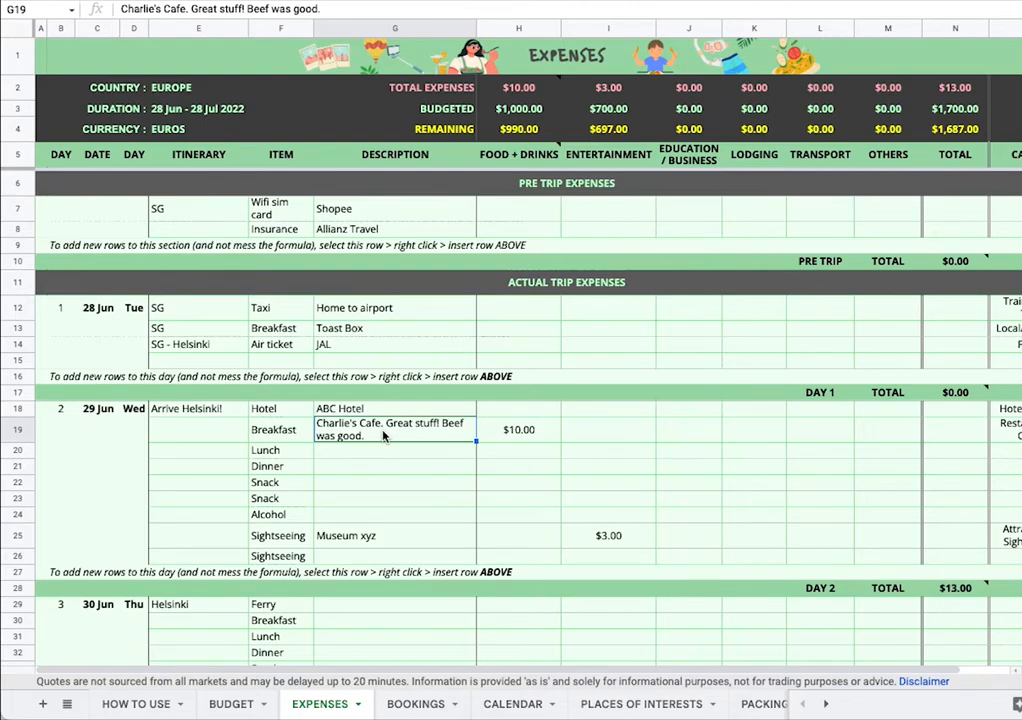
left_click(295, 537)
left_click(390, 540)
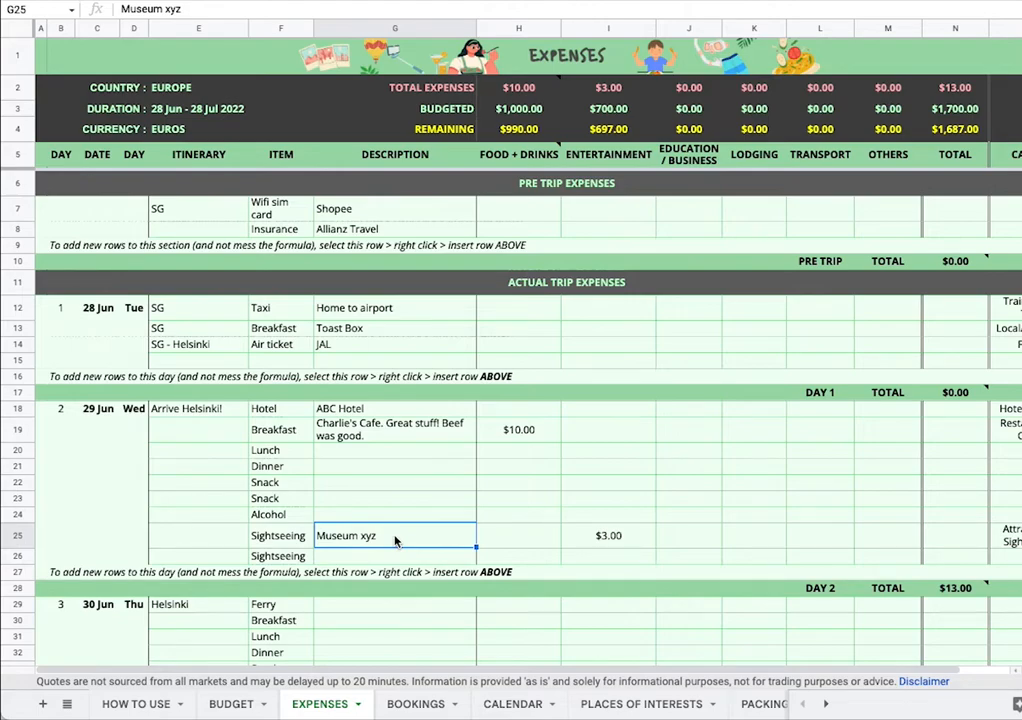
Inspect the 29 Jun cost cells, checking the breakfast amount under Food + Drinks and the sightseeing amount under Entertainment
left_click_drag(518, 410, 894, 554)
left_click(676, 469)
left_click(519, 428)
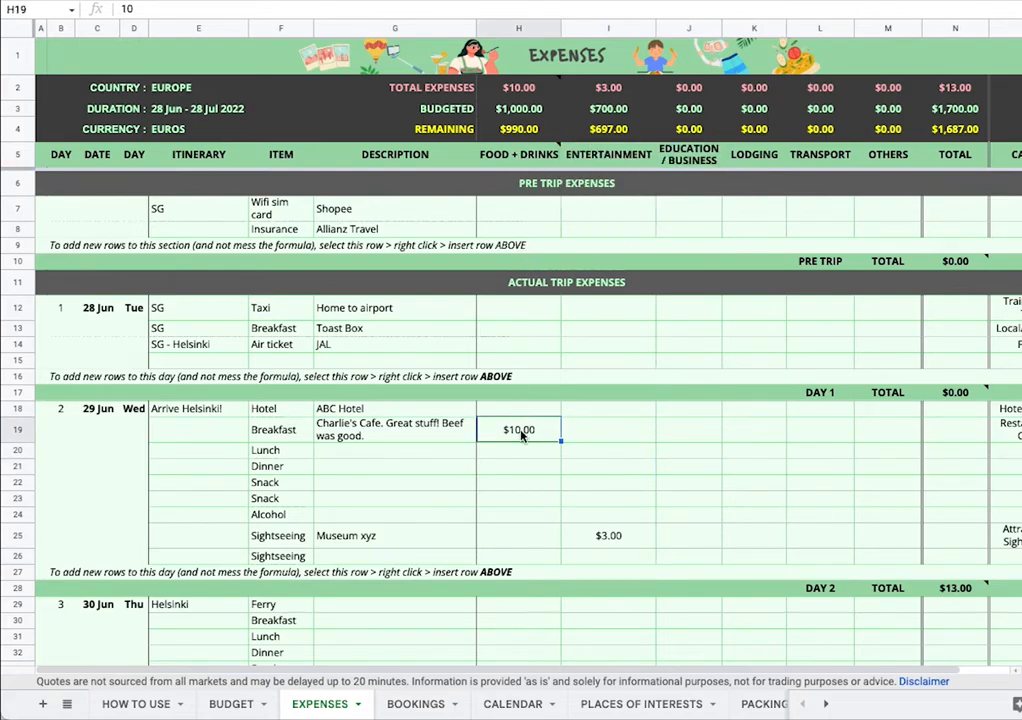
left_click(279, 538)
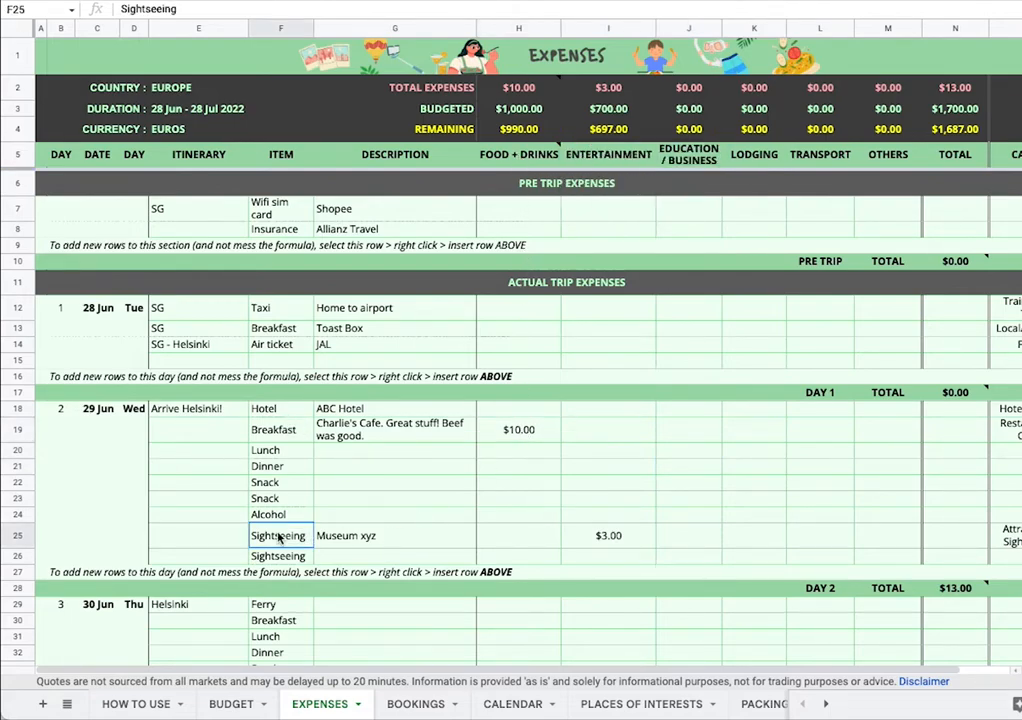
left_click(606, 545)
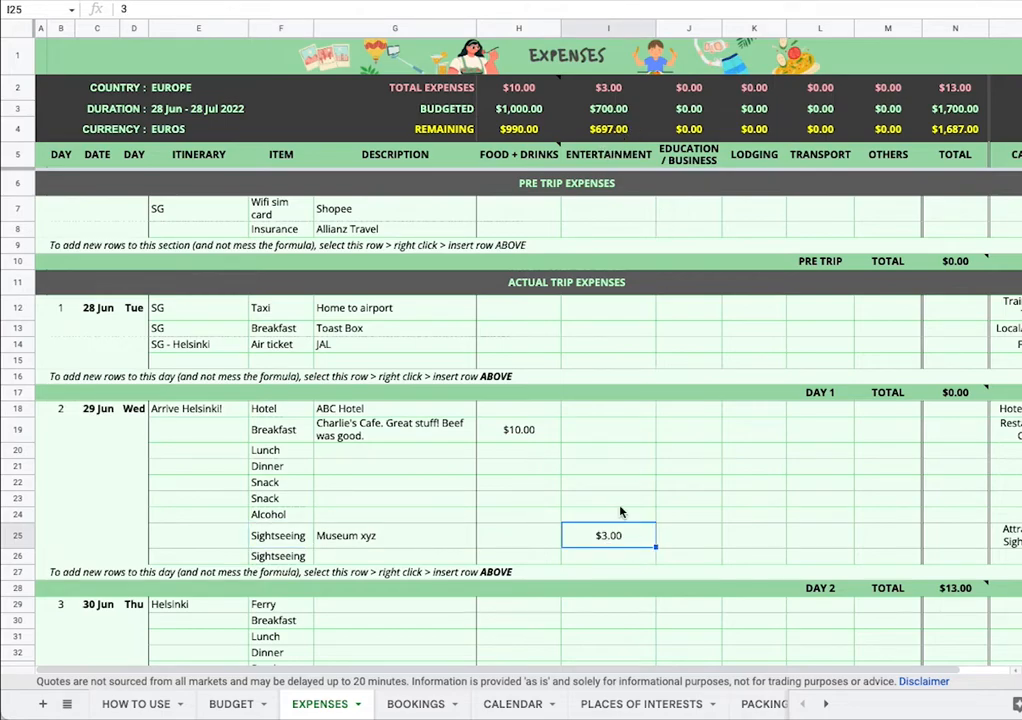
Enter 500 as the Lodging cost for ABC Hotel on 29 Jun
left_click(766, 414)
type("500")
key("Return")
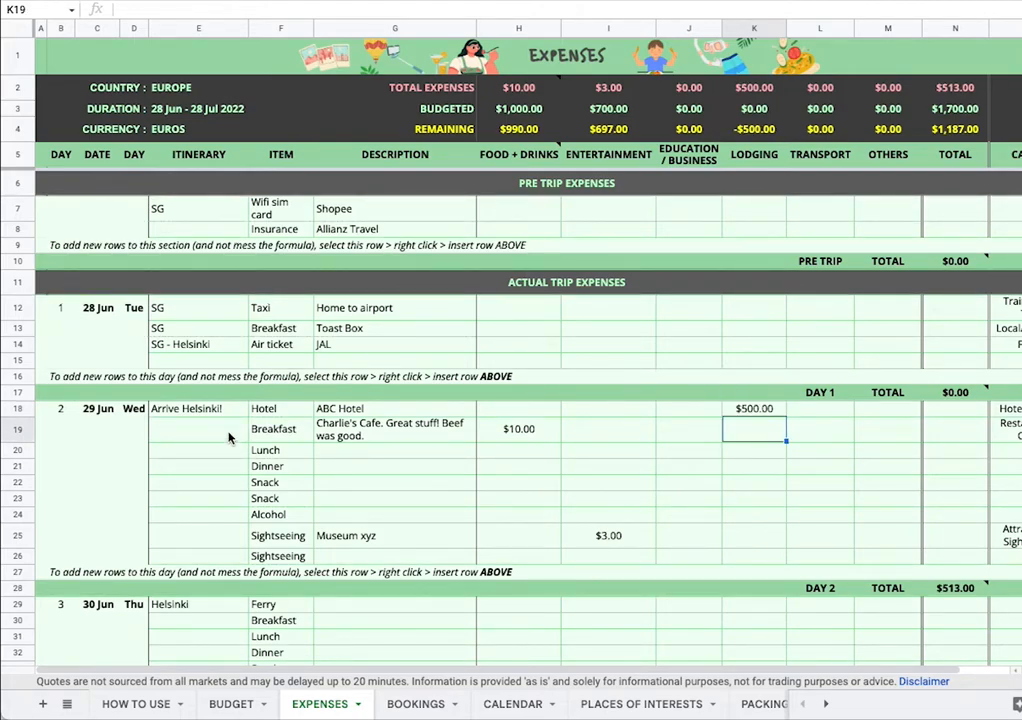
left_click(750, 413)
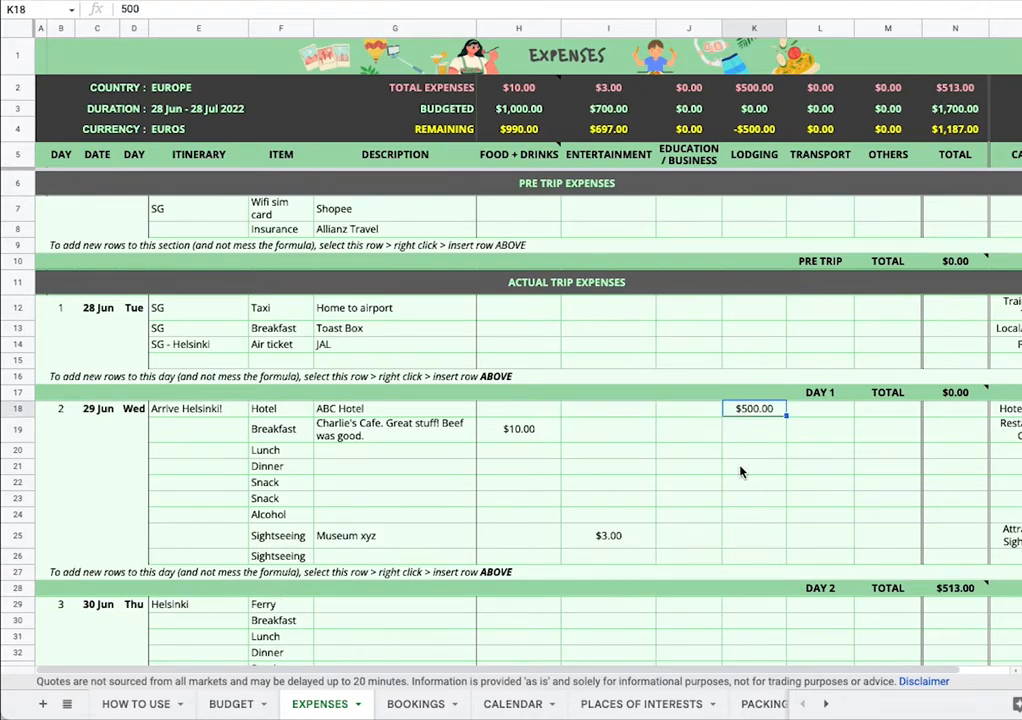
View the available category options for the ABC Hotel row, leaving its selection as is
scroll(741, 472, "right", 2)
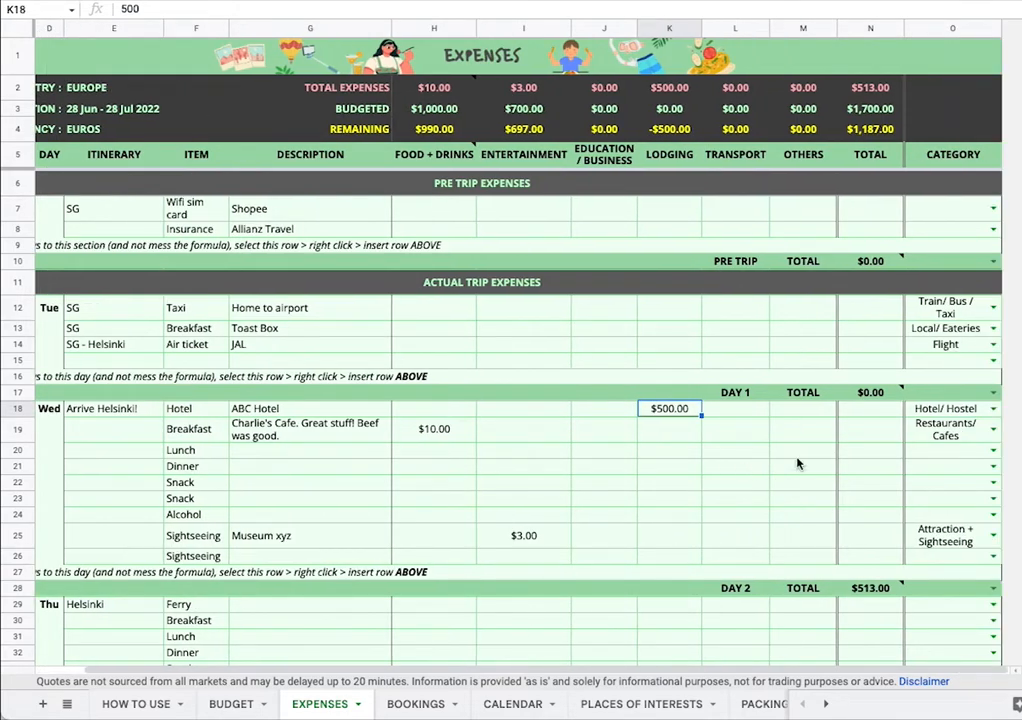
left_click(975, 411)
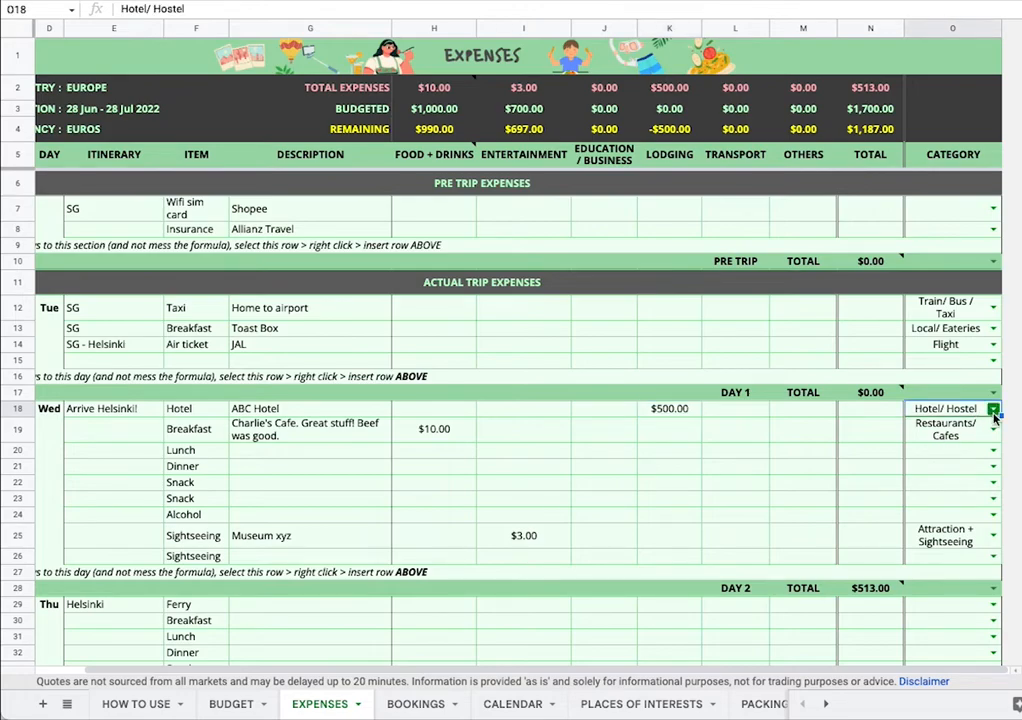
left_click(993, 409)
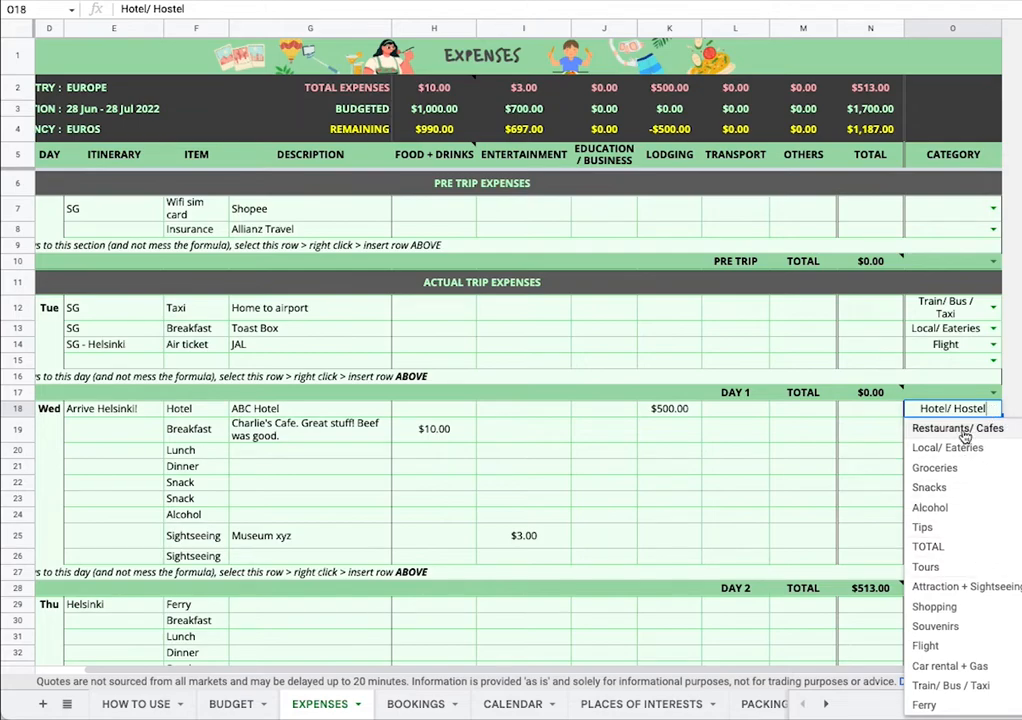
left_click(803, 620)
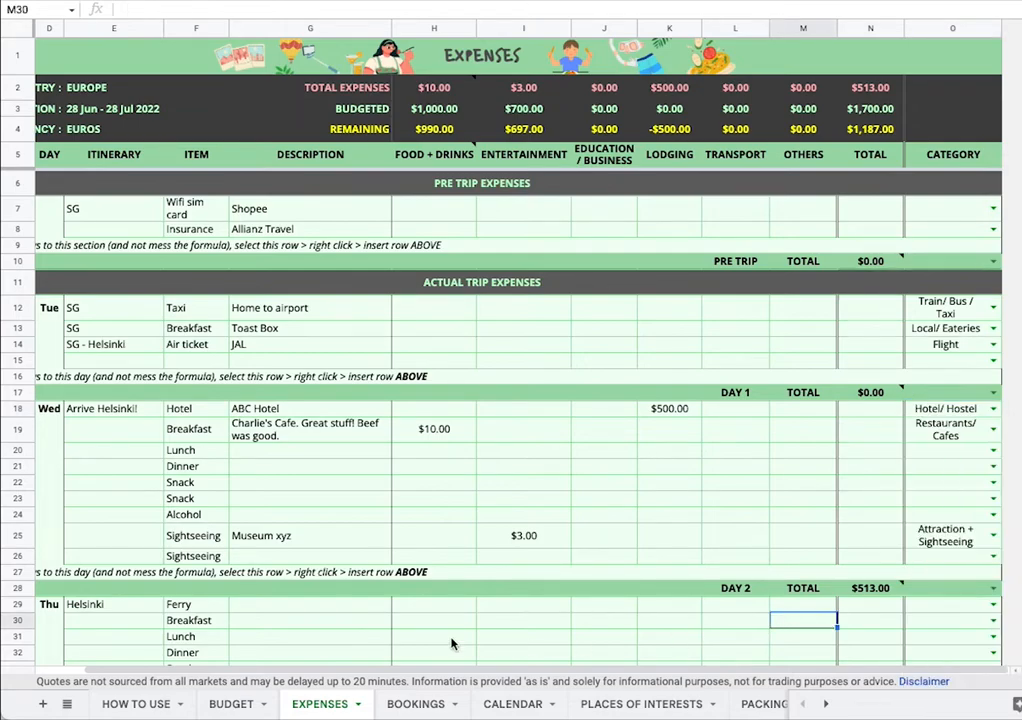
Compare the expense descriptions on the BUDGET sheet with the category options of the 29 Jun breakfast row on EXPENSES
left_click(231, 703)
left_click_drag(130, 392, 121, 483)
left_click_drag(114, 547, 112, 598)
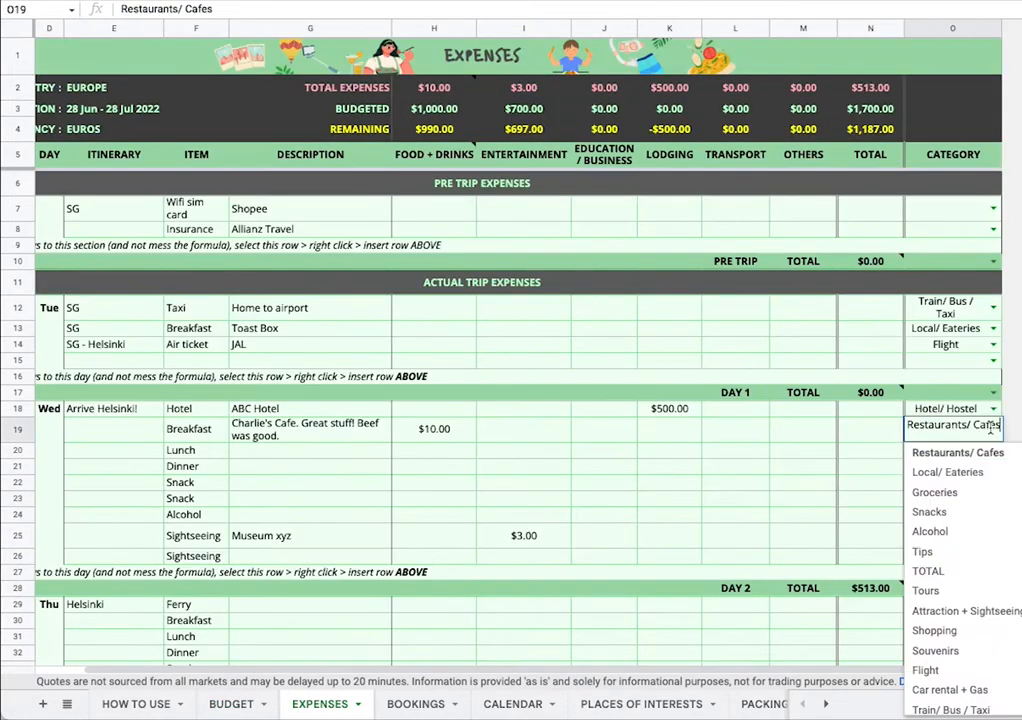
left_click(870, 482)
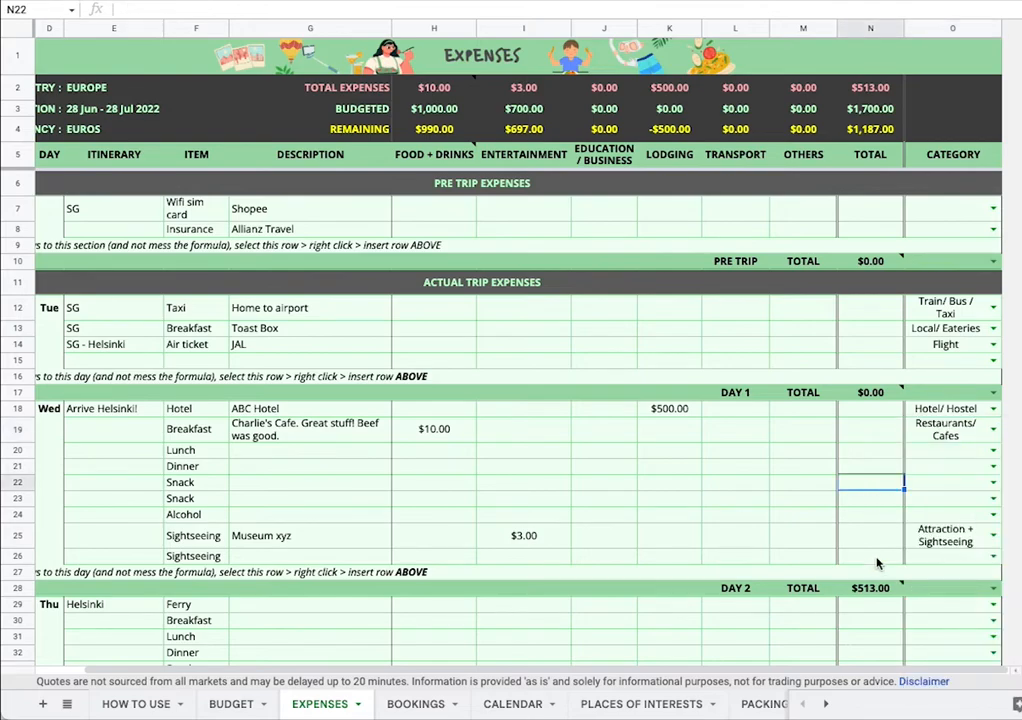
Review the total budget, total expenses and difference on the BUDGET sheet, and return to the EXPENSES sheet
left_click(231, 704)
scroll(386, 580, "down", 1)
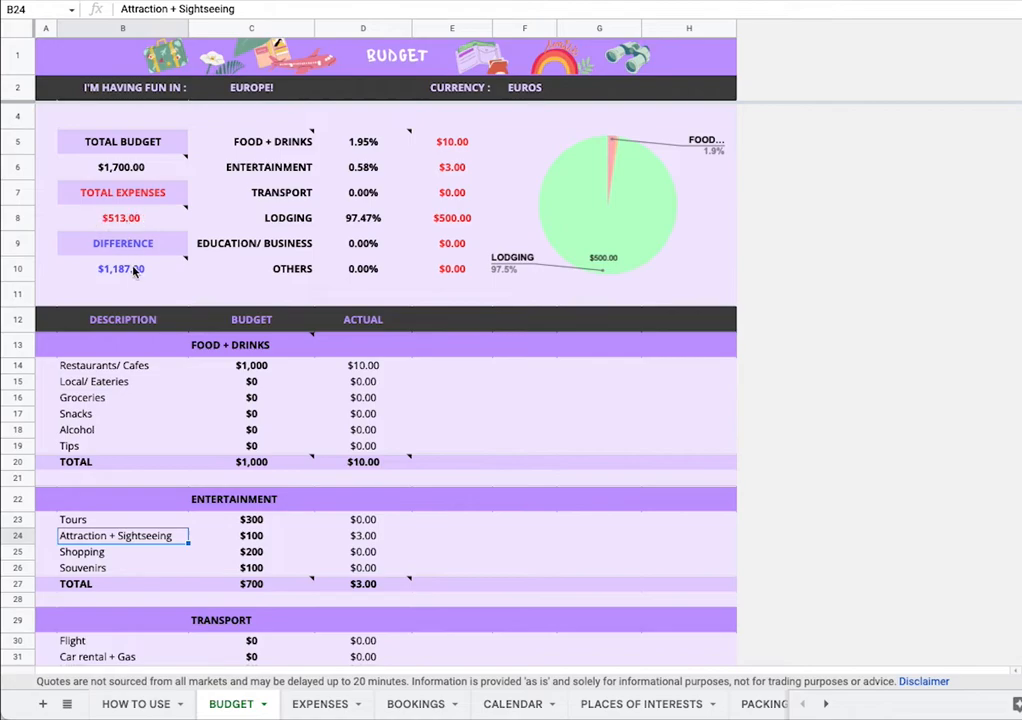
mouse_move(104, 268)
left_click(320, 703)
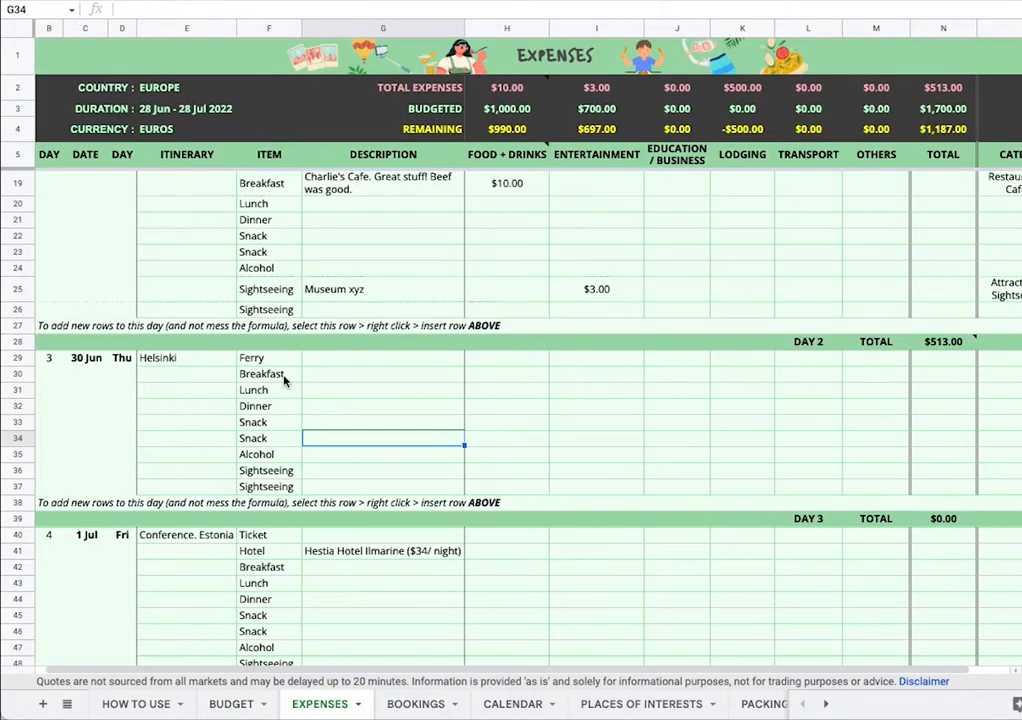
Insert a blank row above the note row ending the 30 Jun section, and select rows 30 to 38
left_click_drag(280, 376, 287, 489)
scroll(405, 495, "down", 10)
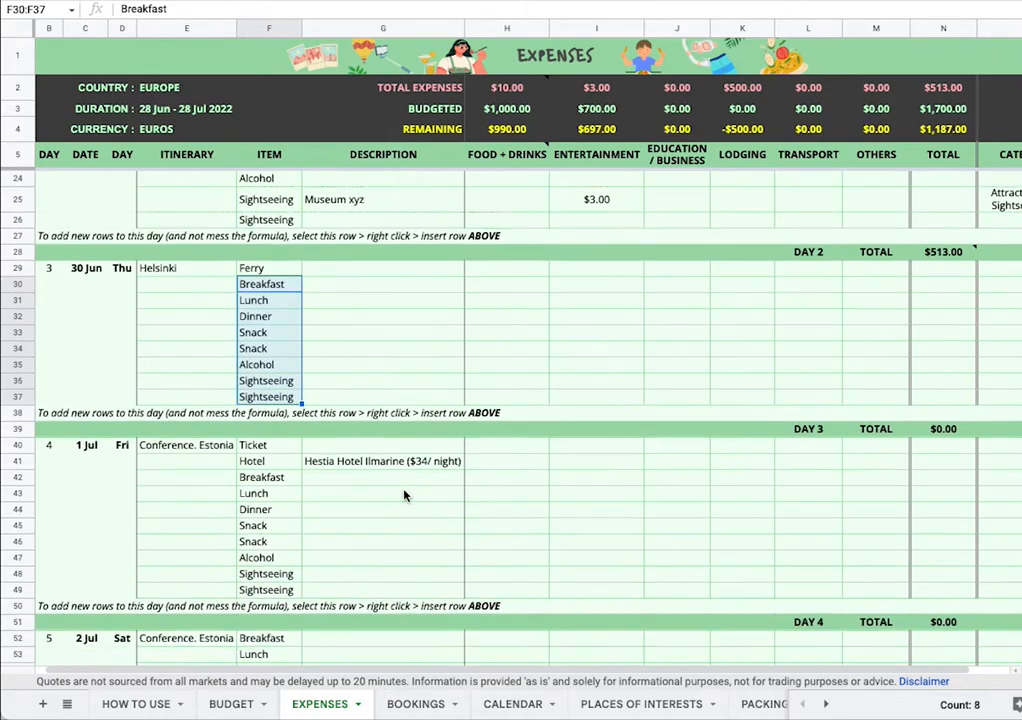
scroll(405, 495, "down", 3)
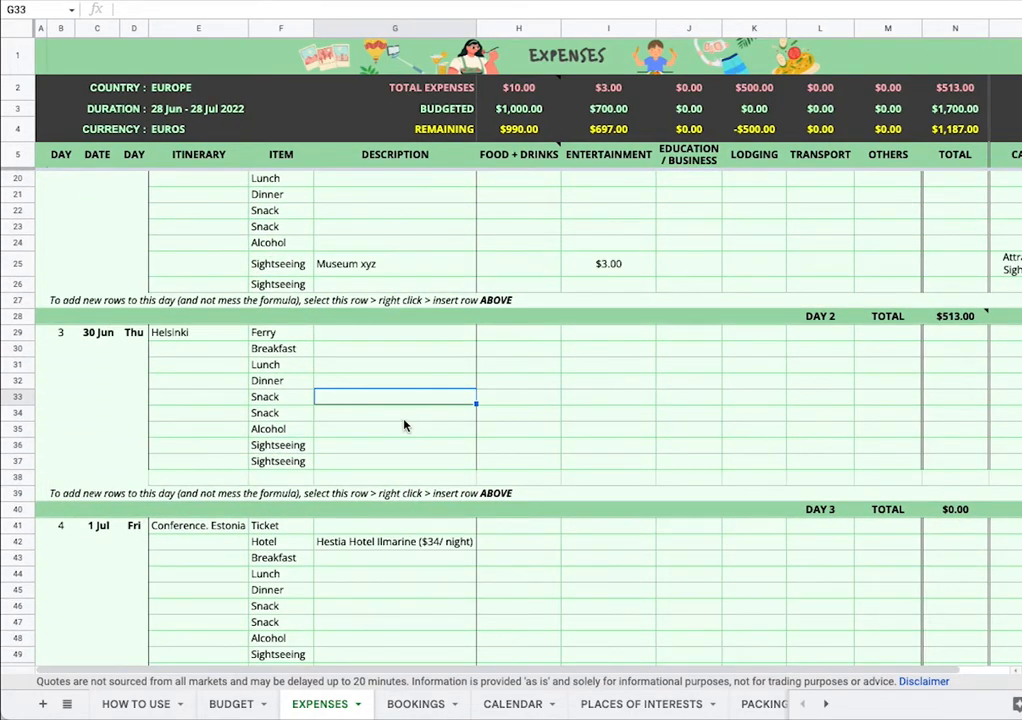
left_click_drag(19, 350, 19, 478)
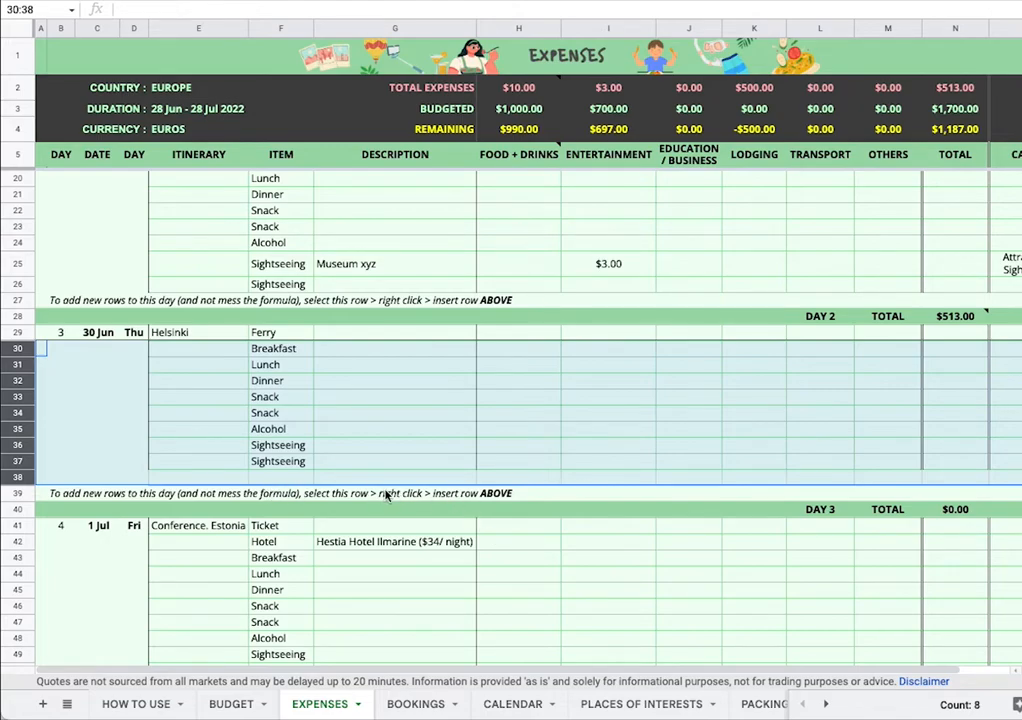
Compare the category options of the first 30 Jun Snack row with the expense rows listed on the BUDGET sheet
double_click(961, 510)
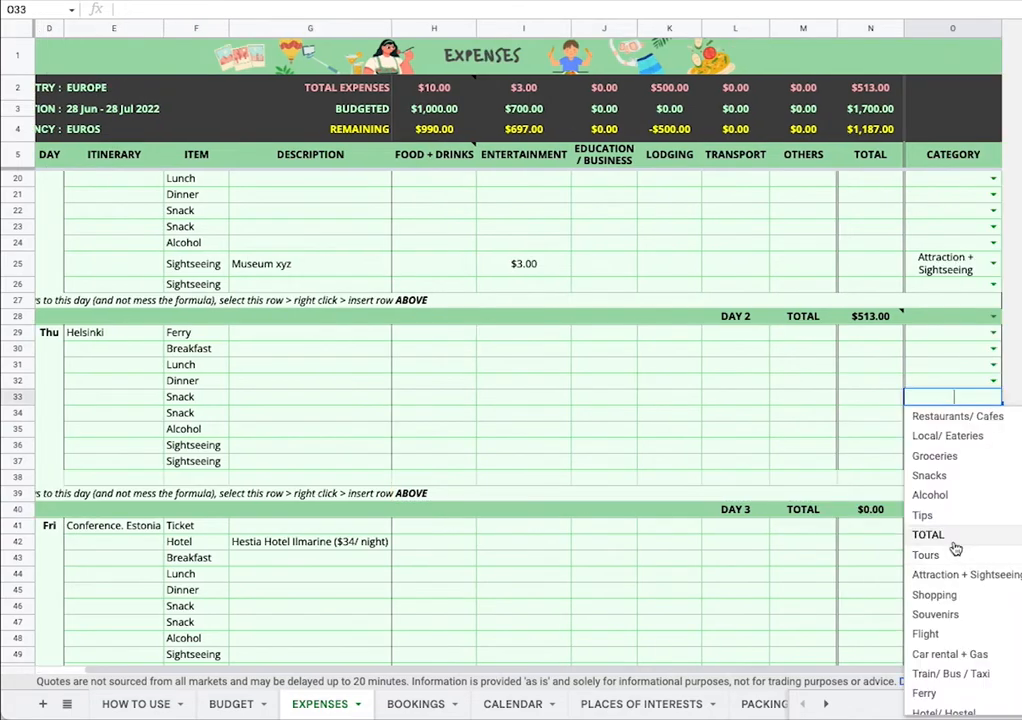
left_click(230, 704)
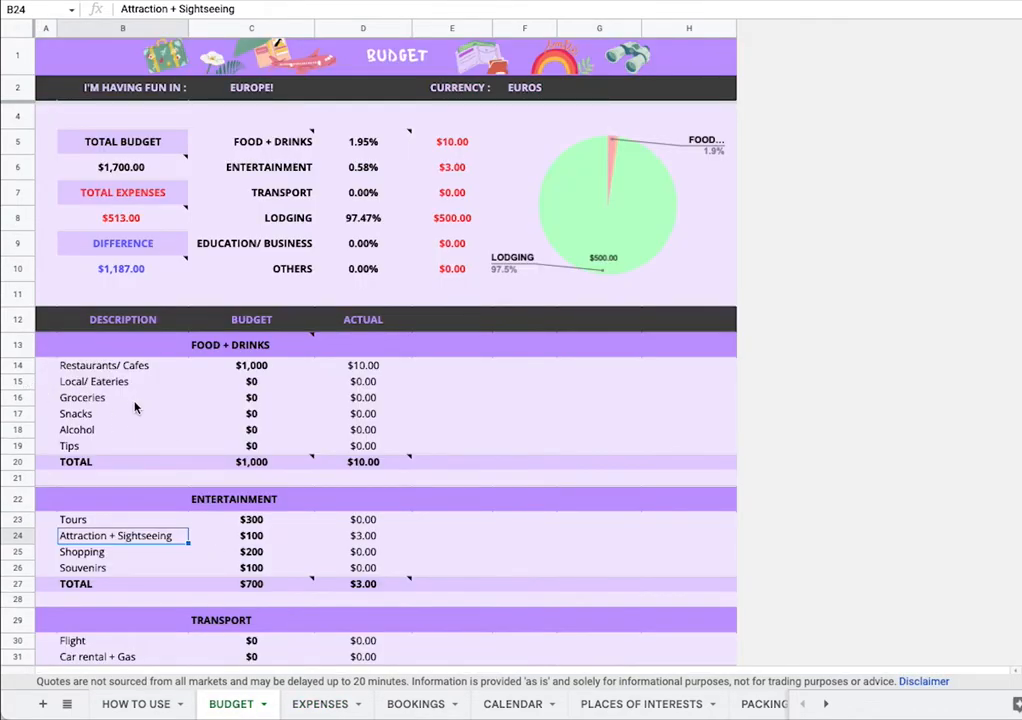
left_click_drag(23, 386, 25, 435)
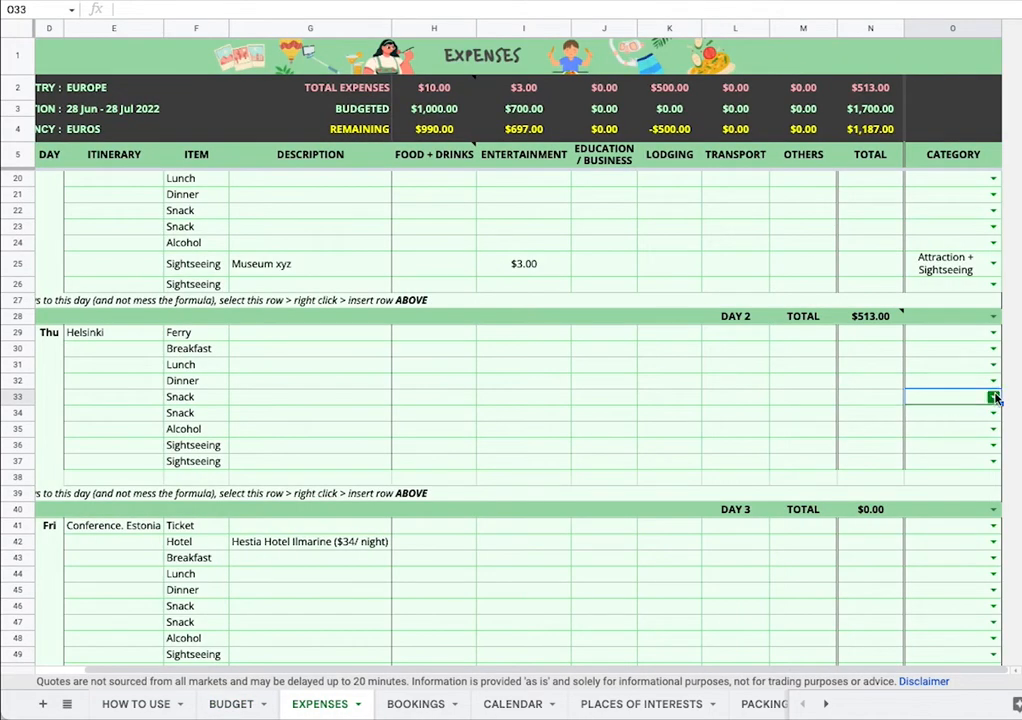
left_click(976, 397)
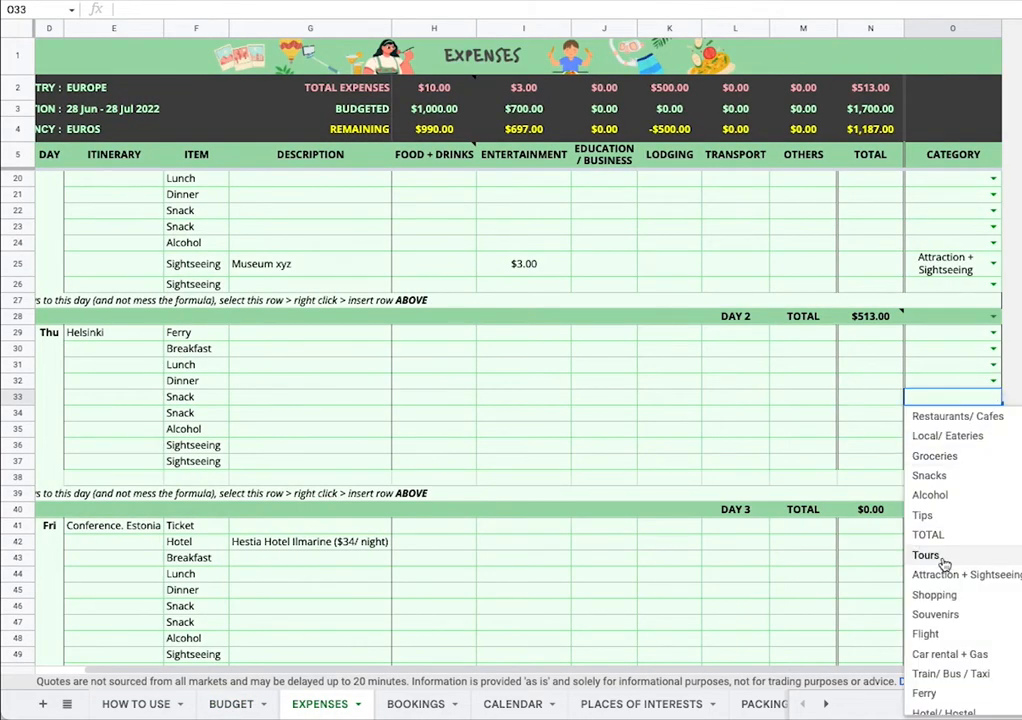